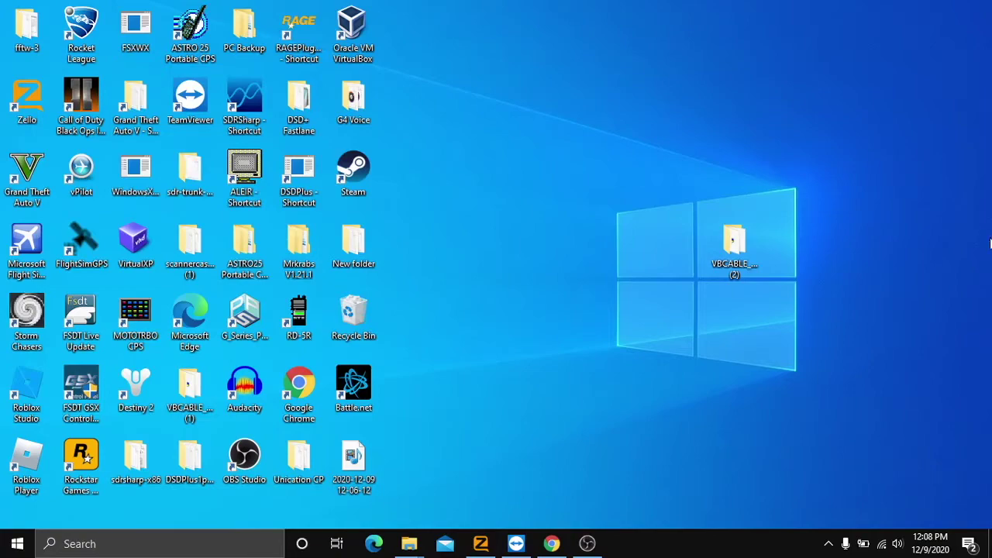
- Review the Zello, TeamViewer for Windows and VB-CABLE download pages in Chrome, and minimize the browser
{"action": "left_click", "coordinate": [538, 533]}
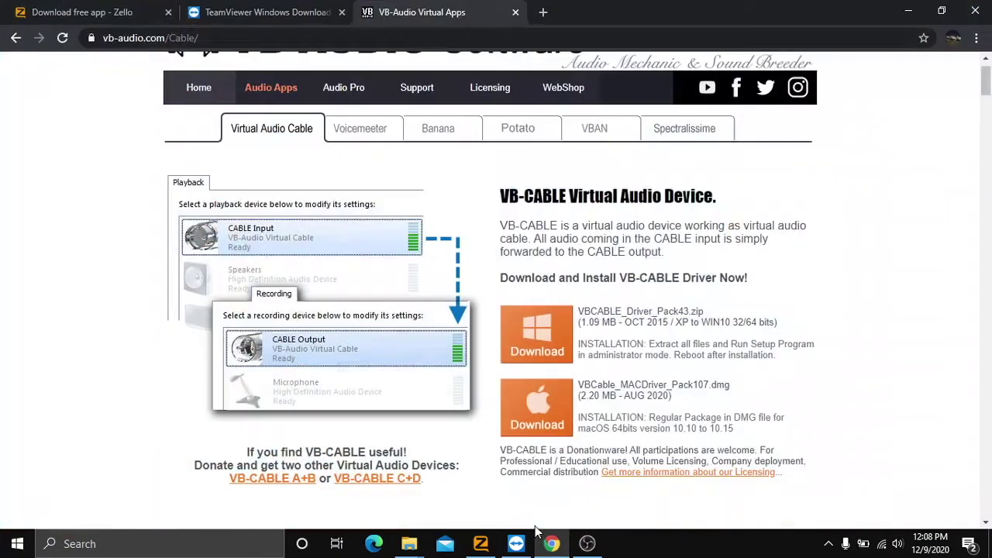
{"action": "left_click", "coordinate": [81, 12]}
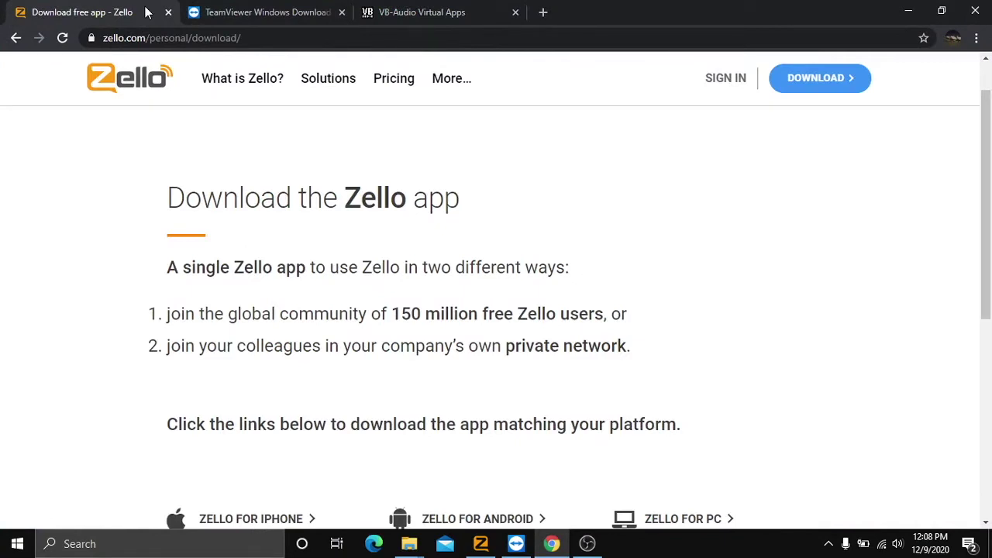
{"action": "left_click", "coordinate": [987, 124]}
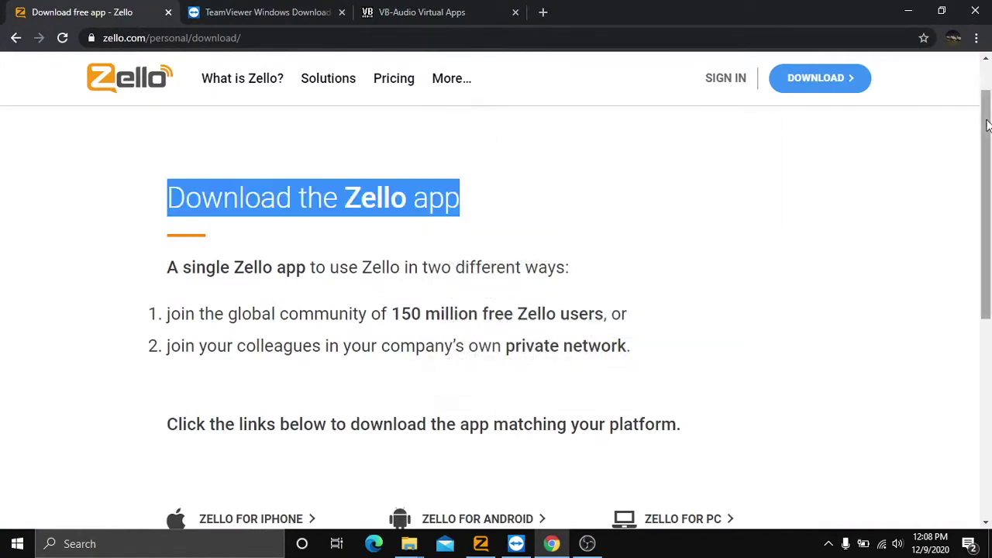
{"action": "left_click_drag", "start_coordinate": [987, 124], "coordinate": [987, 180]}
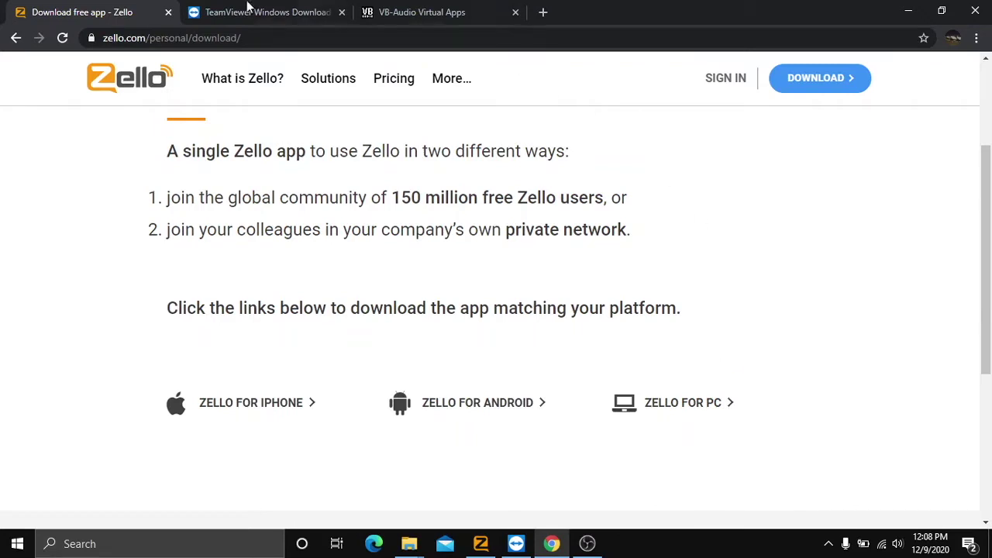
{"action": "left_click", "coordinate": [203, 11]}
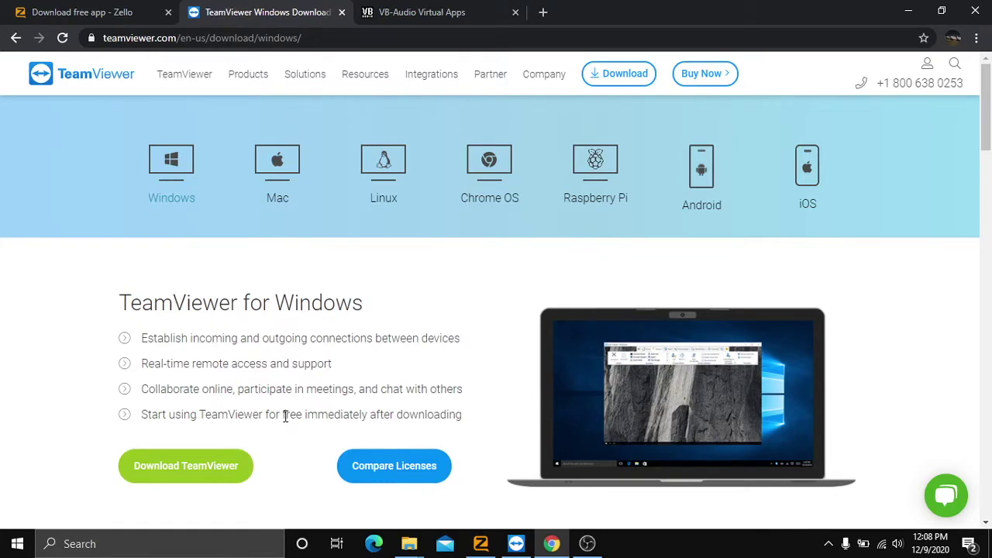
{"action": "left_click", "coordinate": [411, 11]}
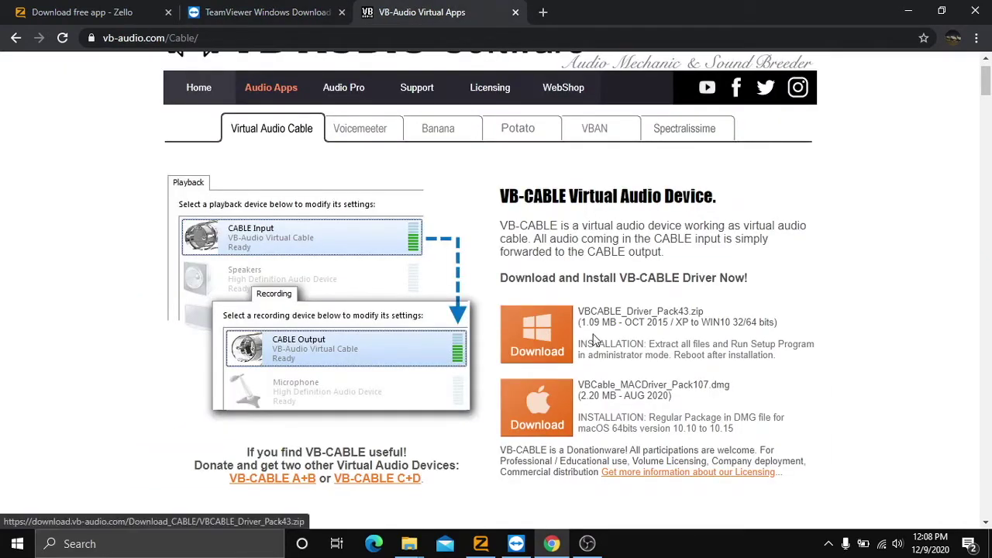
{"action": "left_click", "coordinate": [908, 12]}
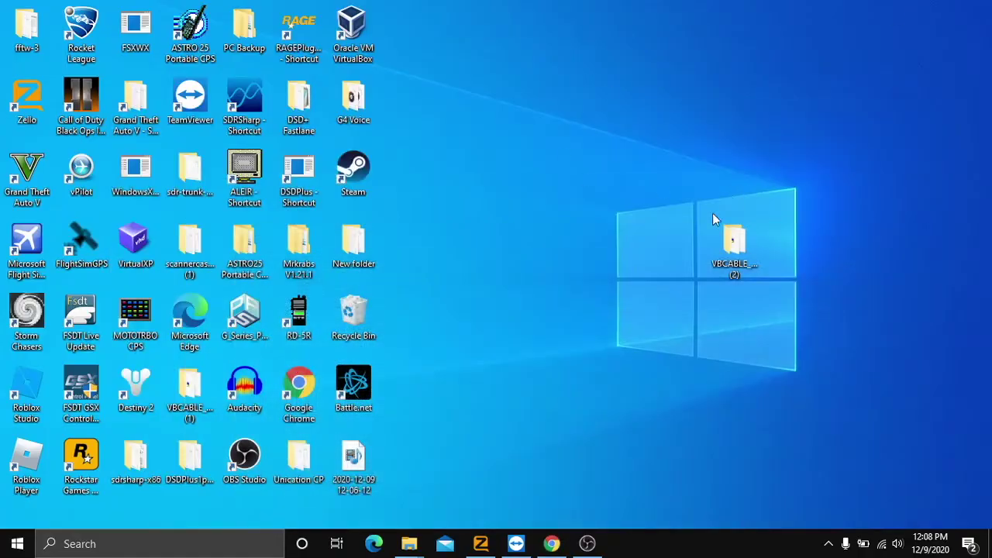
- Launch VBCABLE_Setup_x64 from the desktop's VBCABLE_Driver_Pack43 (2) folder to inspect the driver installer, and close both windows
{"action": "double_click", "coordinate": [736, 239]}
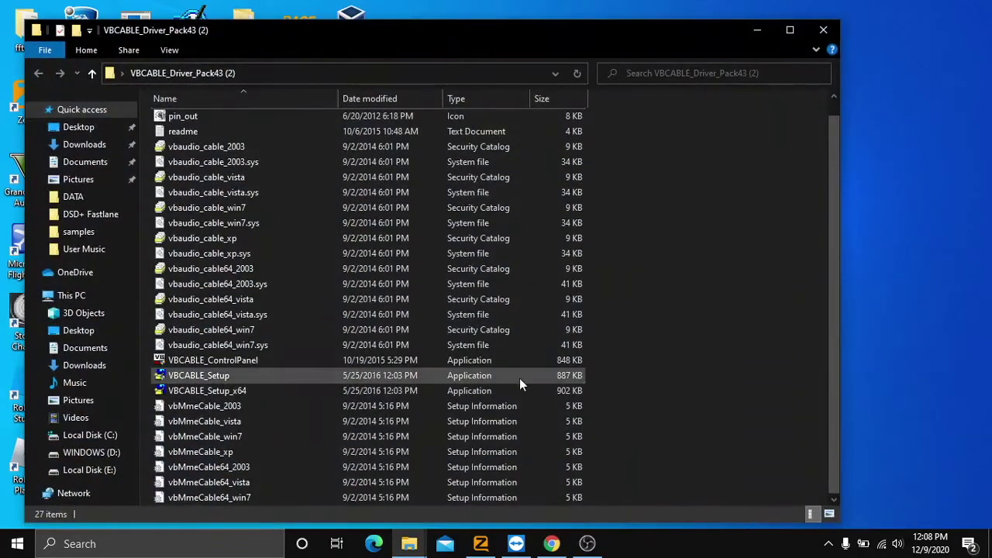
{"action": "double_click", "coordinate": [290, 390]}
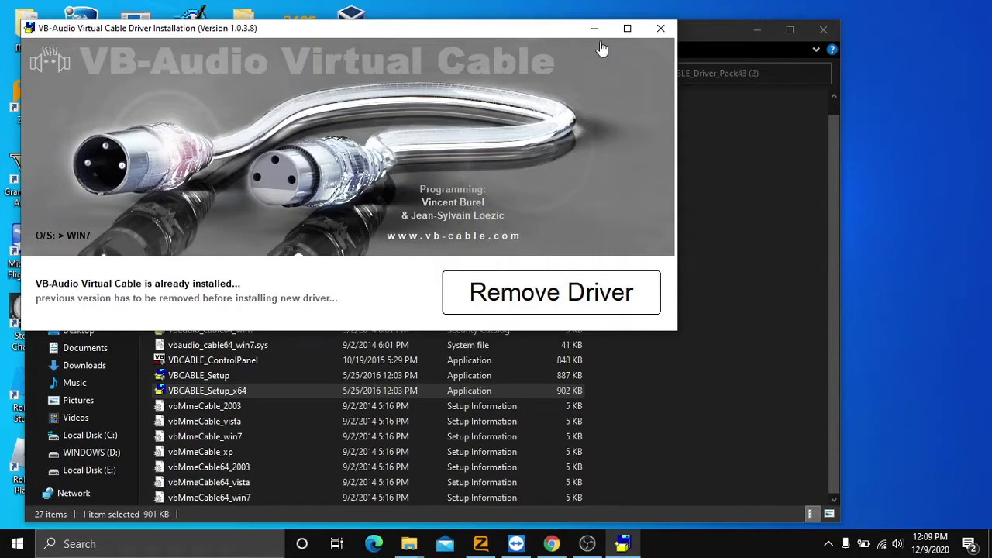
{"action": "left_click", "coordinate": [661, 27]}
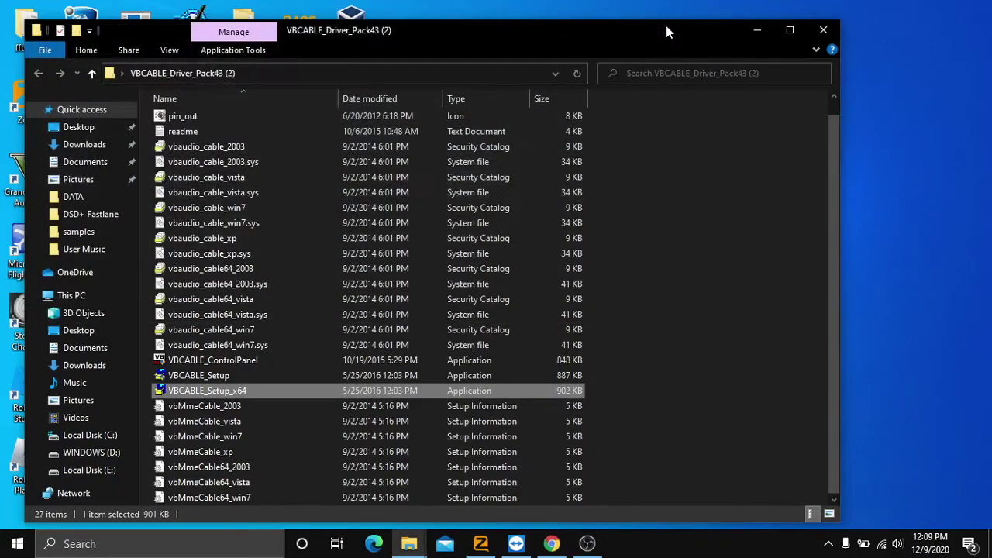
{"action": "left_click", "coordinate": [825, 28]}
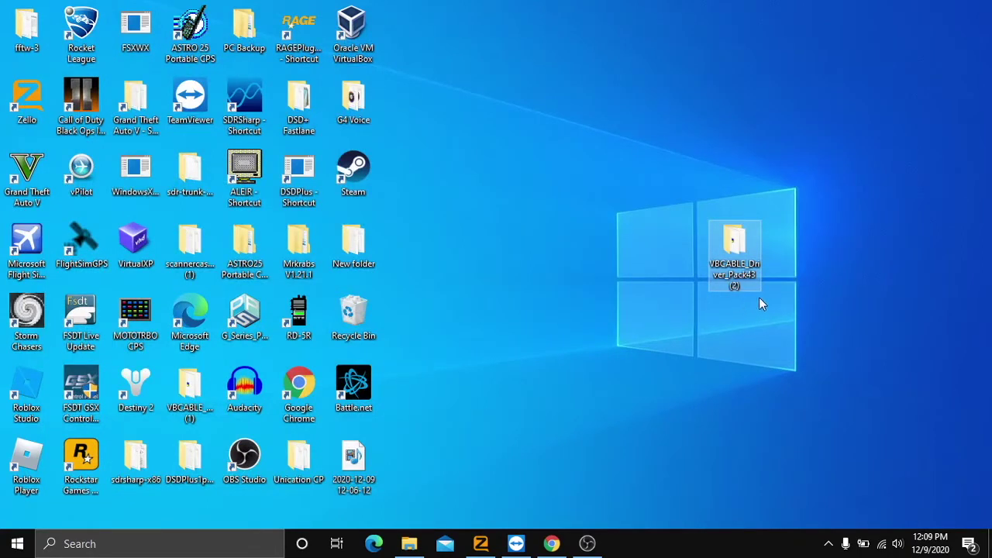
- Open the FMP24-CC batch file from the DSD+ Fastlane folder for editing in Notepad
{"action": "left_click", "coordinate": [410, 544]}
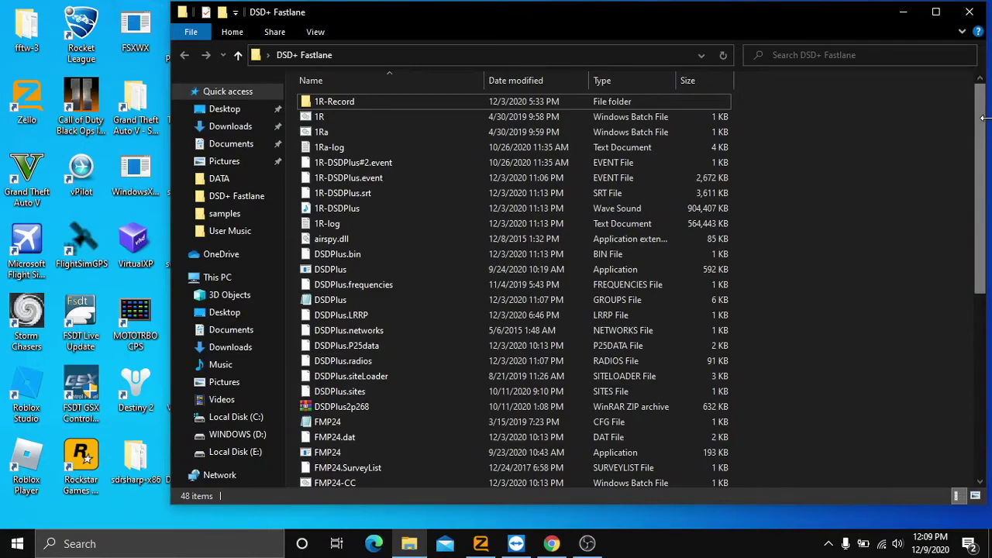
{"action": "left_click_drag", "start_coordinate": [981, 123], "coordinate": [982, 145]}
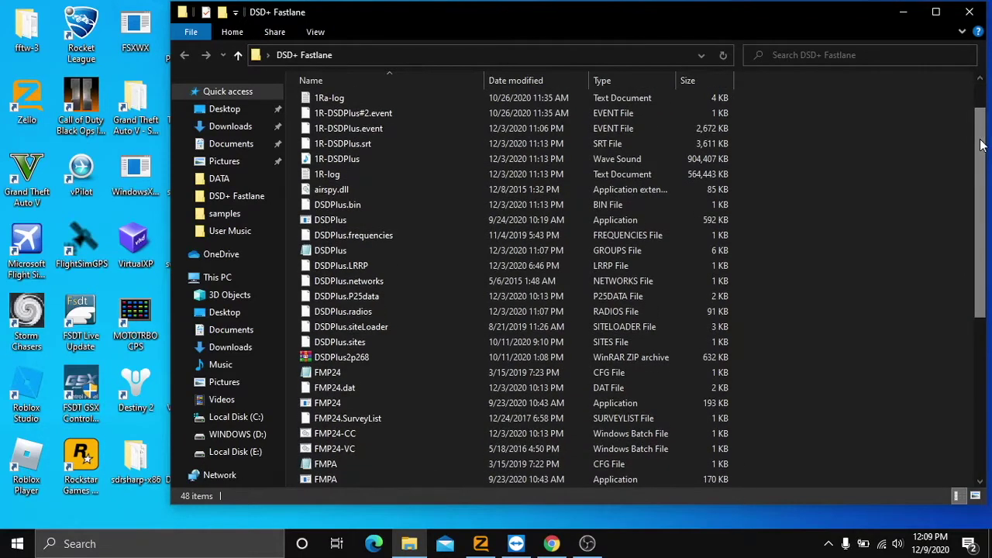
{"action": "scroll", "coordinate": [981, 145], "scroll_direction": "down", "scroll_amount": 3}
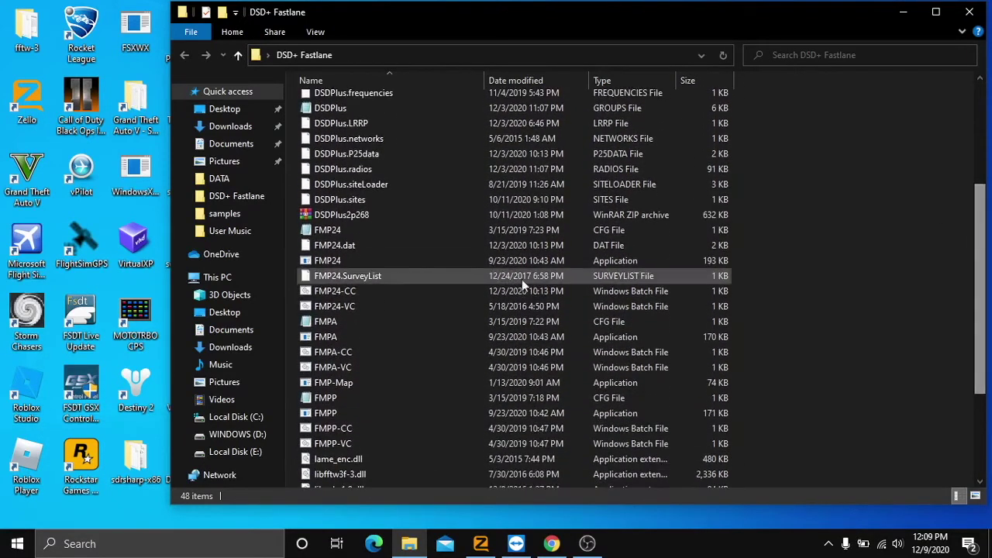
{"action": "right_click", "coordinate": [462, 299]}
{"action": "left_click", "coordinate": [377, 291]}
{"action": "right_click", "coordinate": [376, 292]}
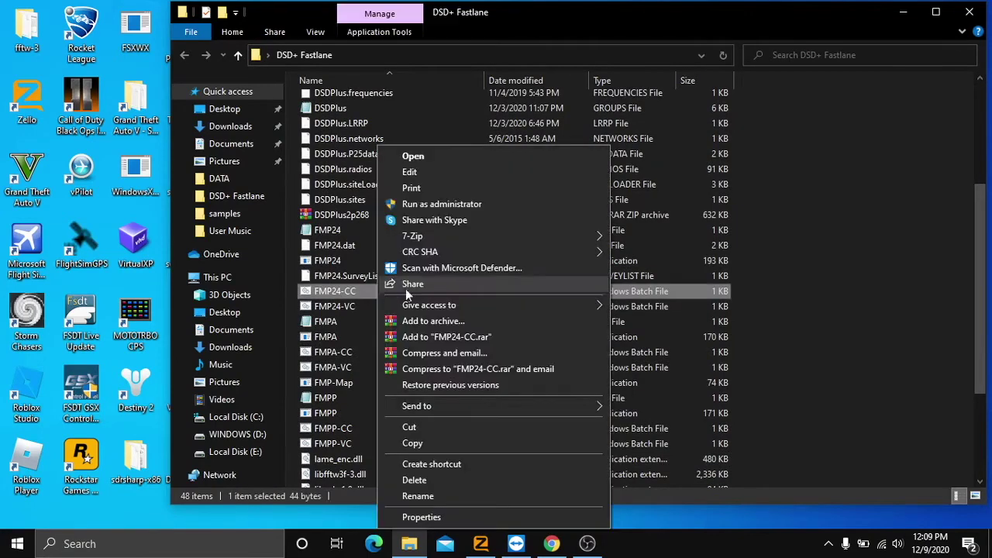
{"action": "left_click", "coordinate": [466, 173]}
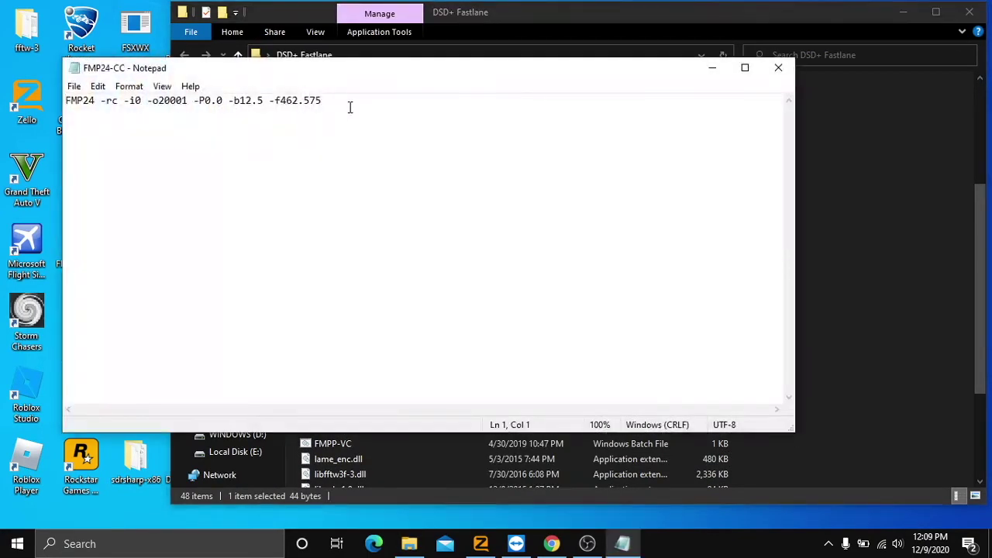
- Change the frequency argument at the end of the command line to -f856.4875, and save and close the batch file
{"action": "key", "text": "BackSpace"}
{"action": "key", "text": "BackSpace"}
{"action": "key", "text": "BackSpace"}
{"action": "key", "text": "BackSpace"}
{"action": "key", "text": "BackSpace"}
{"action": "key", "text": "BackSpace"}
{"action": "key", "text": "BackSpace"}
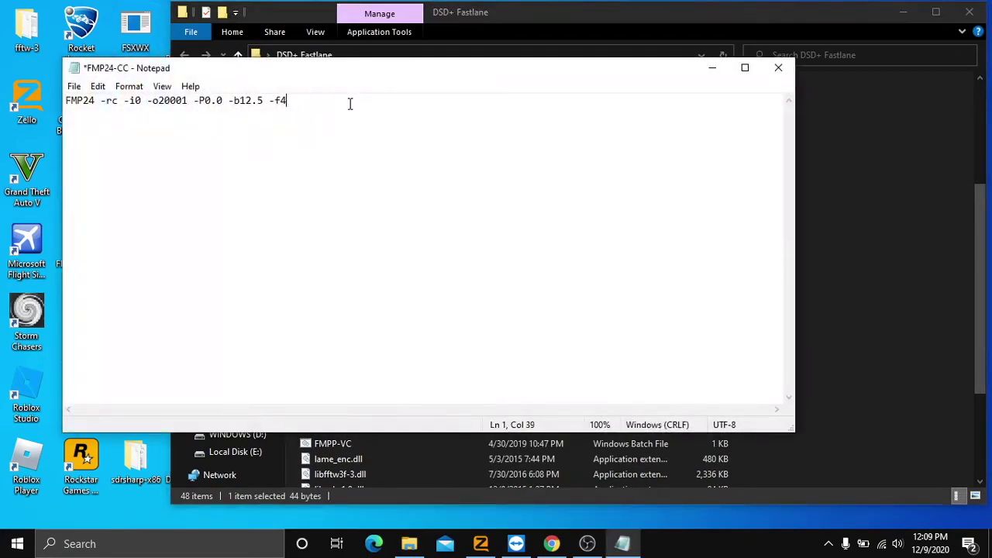
{"action": "type", "text": "854.4875"}
{"action": "left_click", "coordinate": [300, 100]}
{"action": "key", "text": "BackSpace"}
{"action": "type", "text": "6"}
{"action": "left_click", "coordinate": [779, 67]}
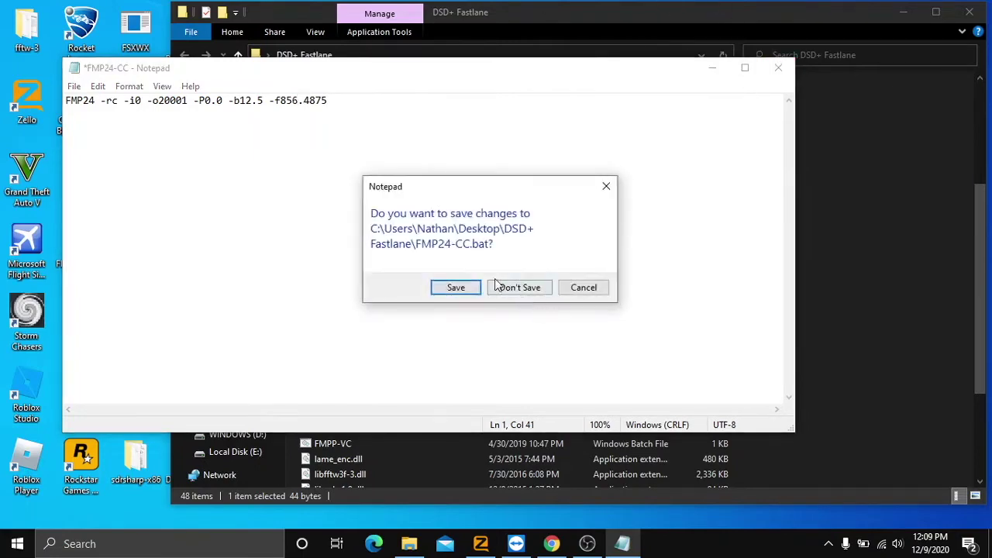
{"action": "left_click", "coordinate": [455, 286]}
- Run the edited FMP24-CC batch file from the DSD+ Fastlane folder
{"action": "scroll", "coordinate": [386, 277], "scroll_direction": "up", "scroll_amount": 2}
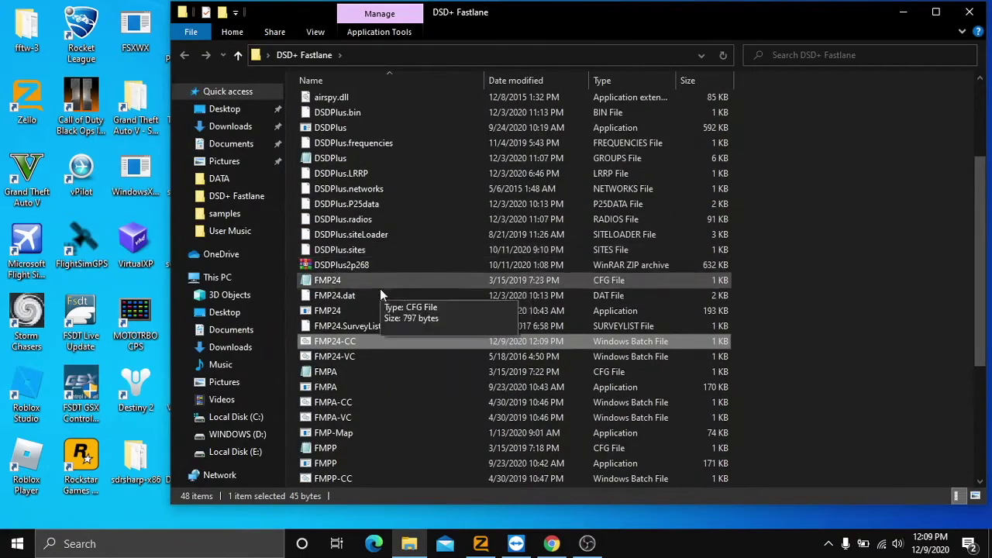
{"action": "scroll", "coordinate": [378, 298], "scroll_direction": "down", "scroll_amount": 1}
{"action": "double_click", "coordinate": [378, 299]}
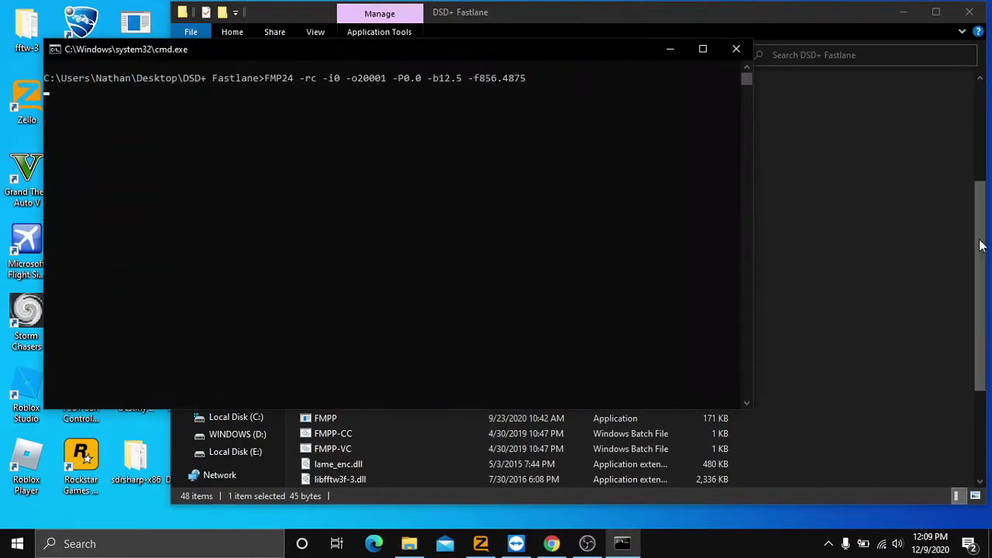
- Run the 1R batch file from the DSD+ Fastlane folder and minimize both console windows
{"action": "left_click", "coordinate": [410, 543]}
{"action": "scroll", "coordinate": [439, 125], "scroll_direction": "up", "scroll_amount": 4}
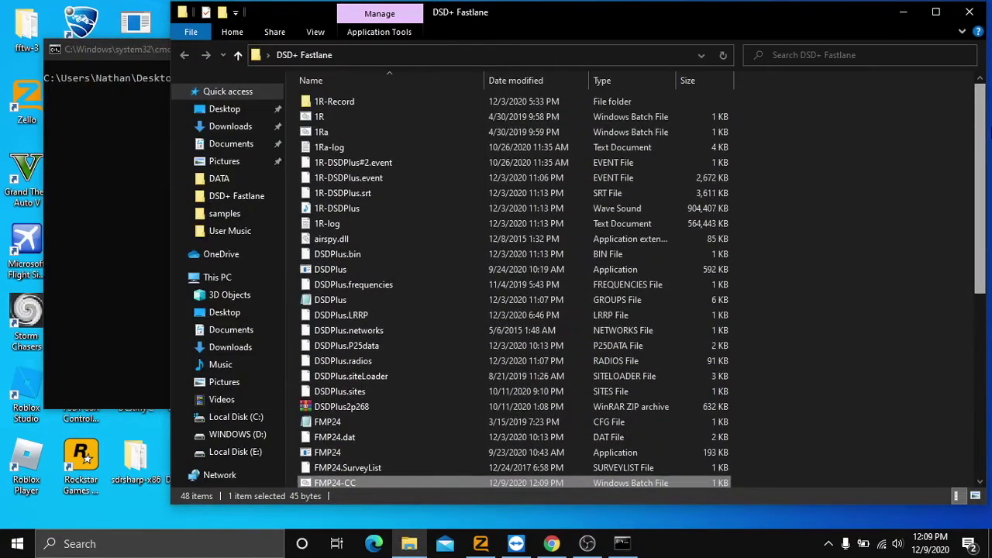
{"action": "double_click", "coordinate": [440, 119]}
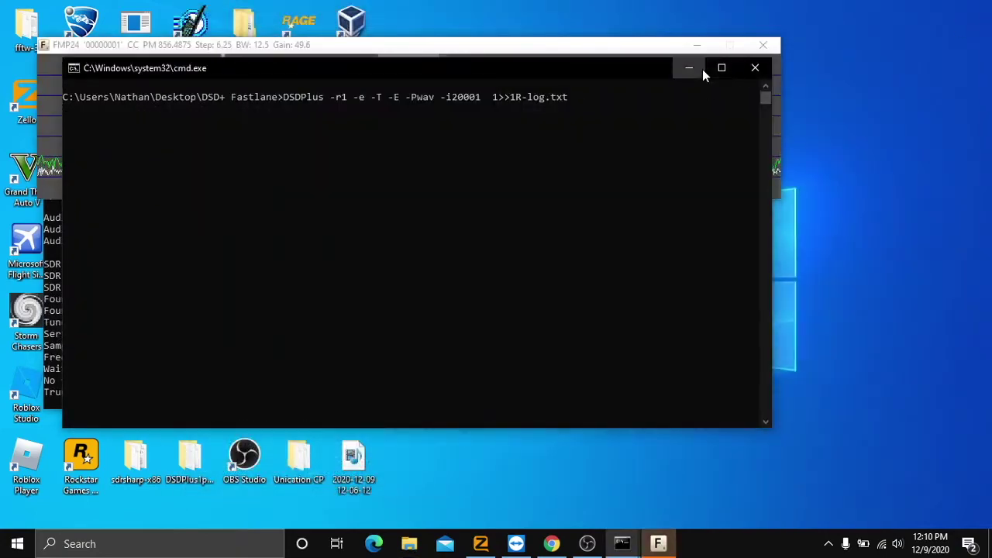
{"action": "left_click", "coordinate": [701, 68]}
{"action": "left_click", "coordinate": [292, 345]}
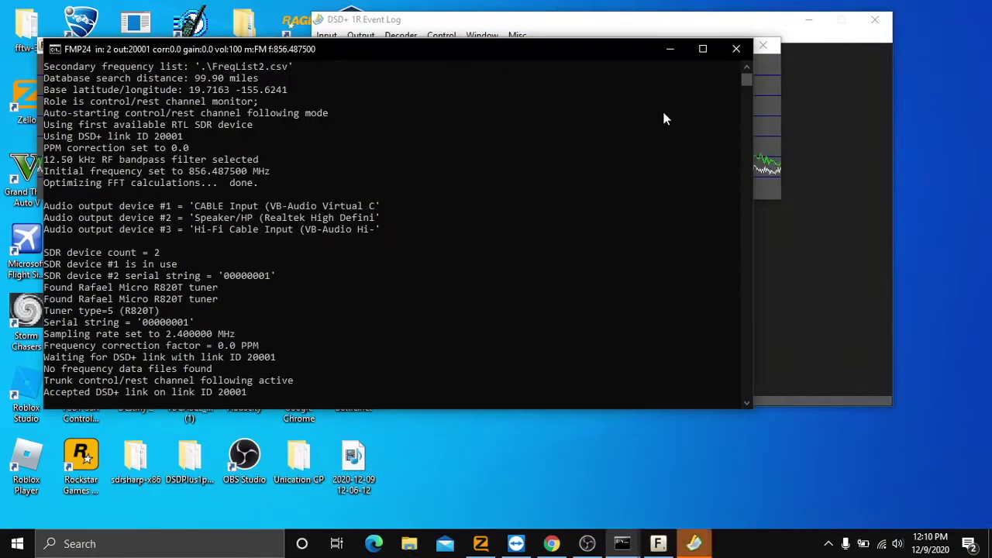
{"action": "left_click", "coordinate": [679, 49]}
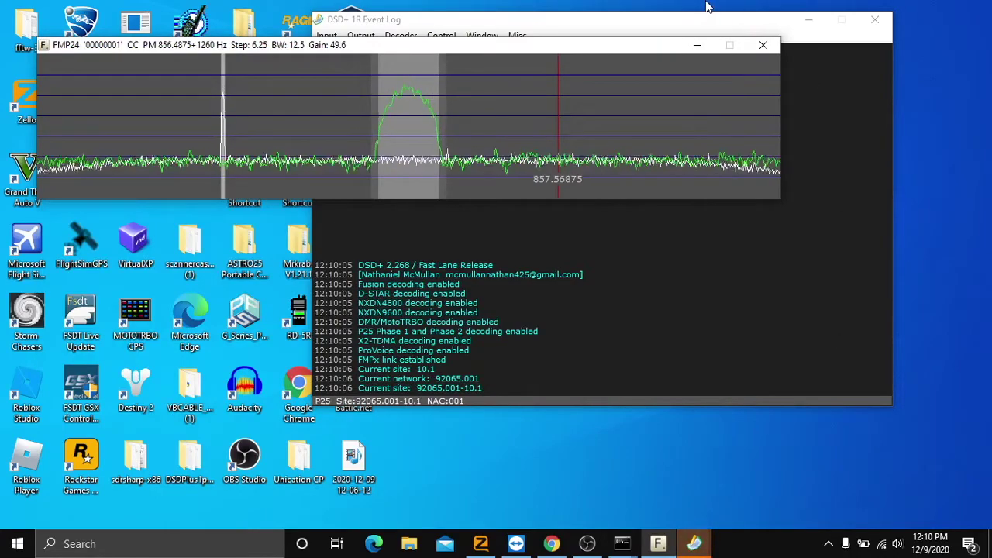
- Examine the decoding output in the 1R DSD+ console, and minimize it together with the FMP24 spectrum and Event Log windows
{"action": "mouse_move", "coordinate": [623, 544]}
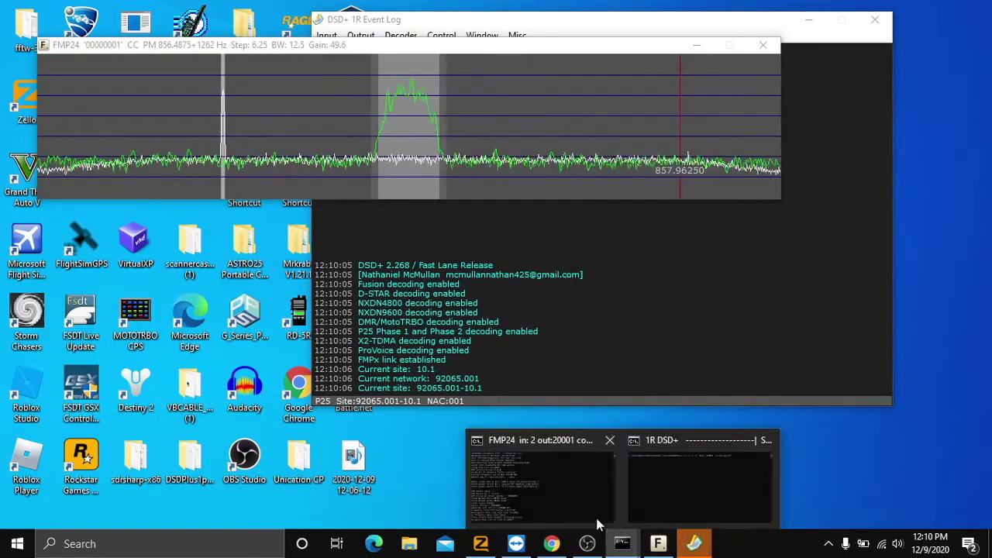
{"action": "left_click", "coordinate": [666, 489]}
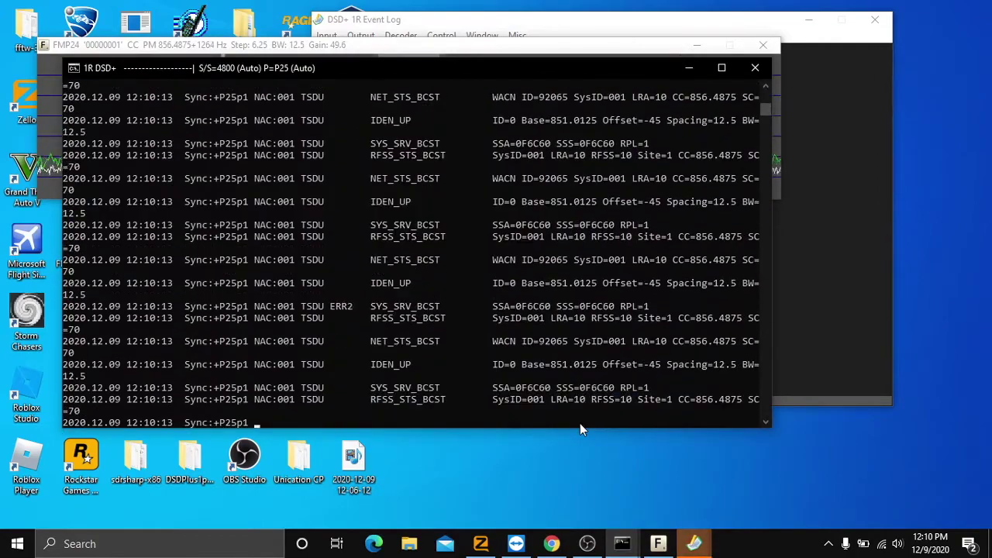
{"action": "left_click", "coordinate": [690, 69]}
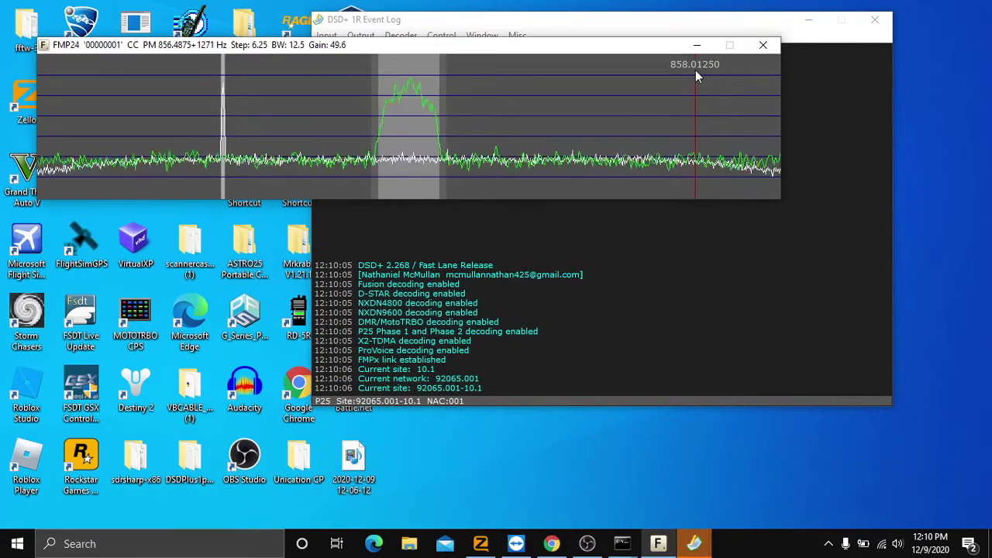
{"action": "left_click", "coordinate": [700, 47]}
{"action": "left_click", "coordinate": [813, 20]}
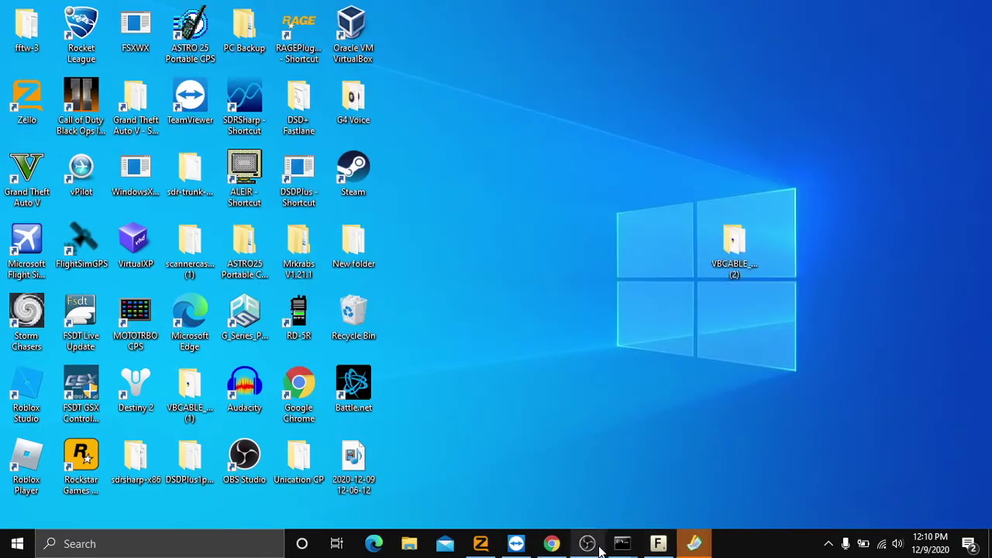
- Bring up the DSD+ 1R Event Log window and check which audio output device is selected
{"action": "mouse_move", "coordinate": [695, 547]}
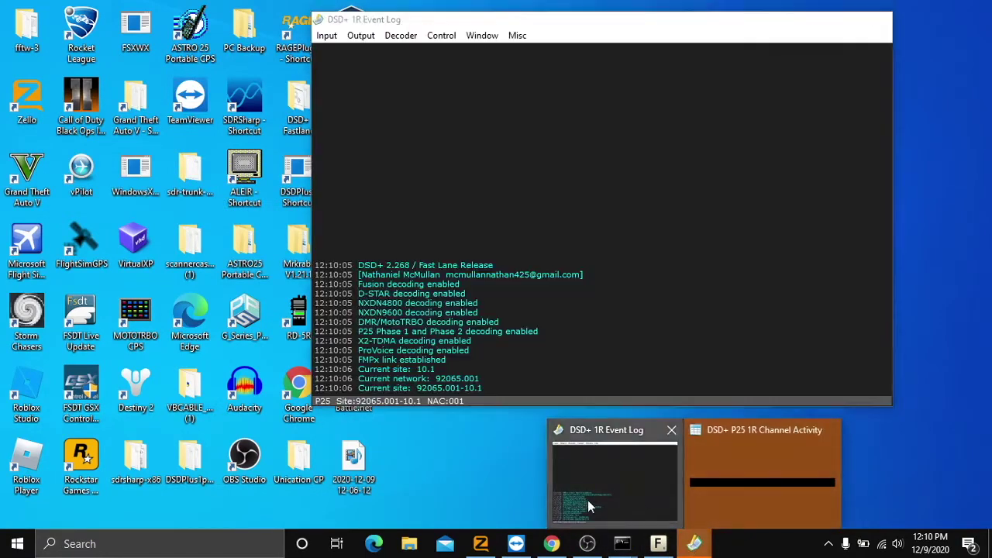
{"action": "left_click", "coordinate": [588, 500]}
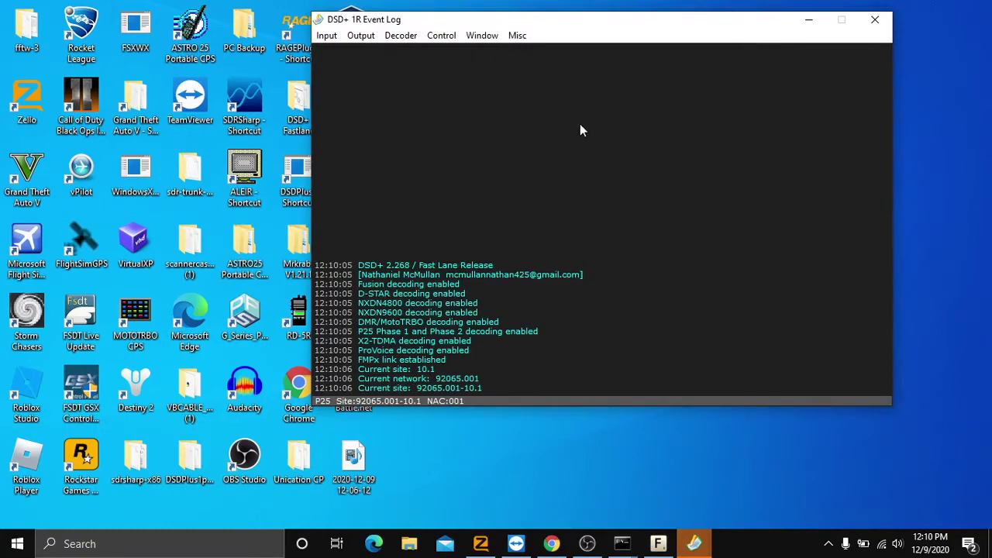
{"action": "left_click", "coordinate": [360, 37]}
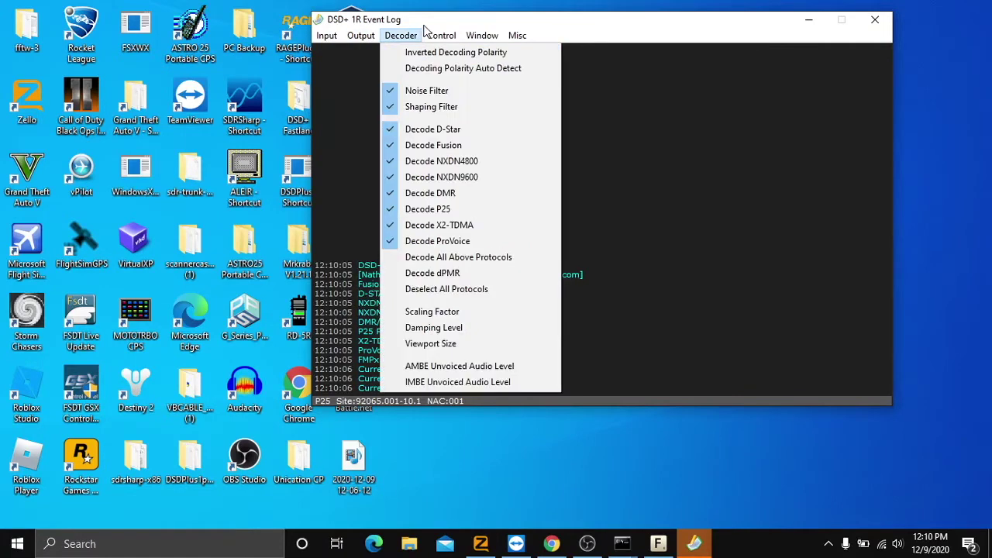
{"action": "left_click", "coordinate": [375, 38]}
{"action": "left_click", "coordinate": [373, 38]}
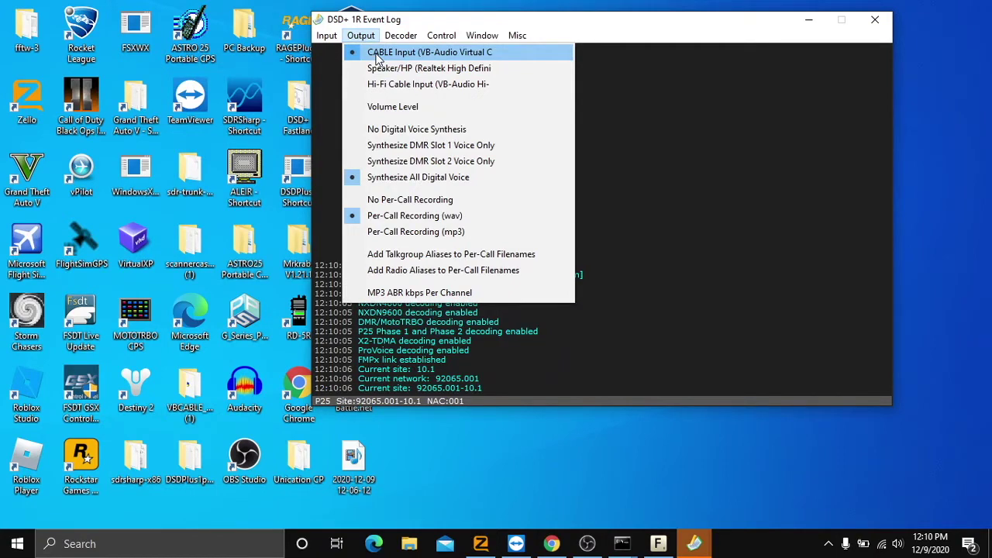
{"action": "left_click", "coordinate": [758, 25]}
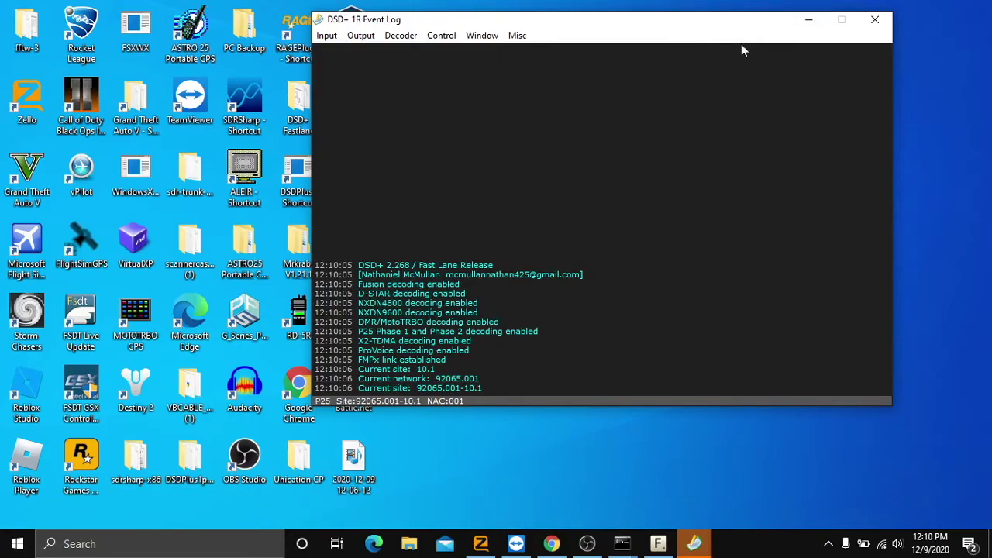
- Check the 1R DSD+ console once more and minimize it again
{"action": "mouse_move", "coordinate": [632, 543]}
{"action": "left_click", "coordinate": [640, 482]}
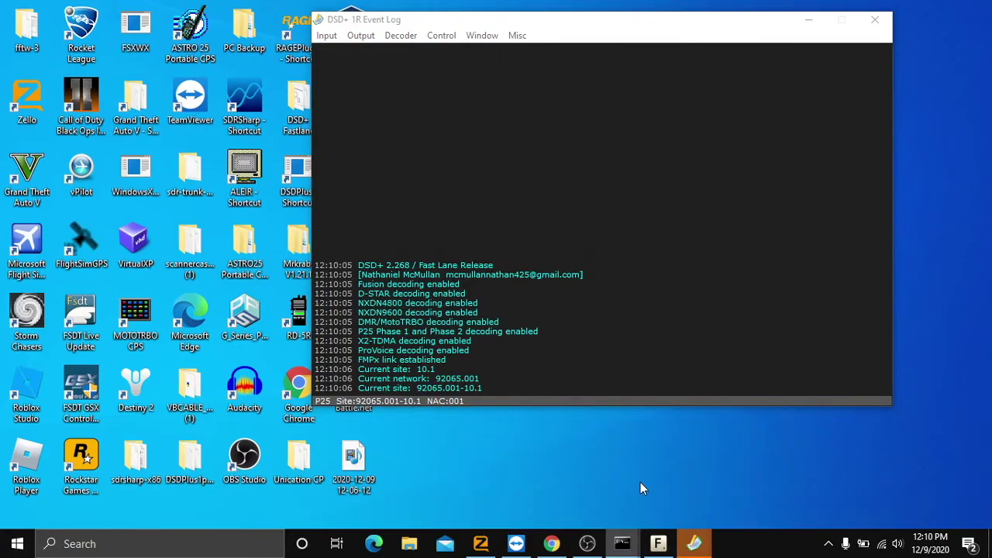
{"action": "left_click", "coordinate": [690, 67]}
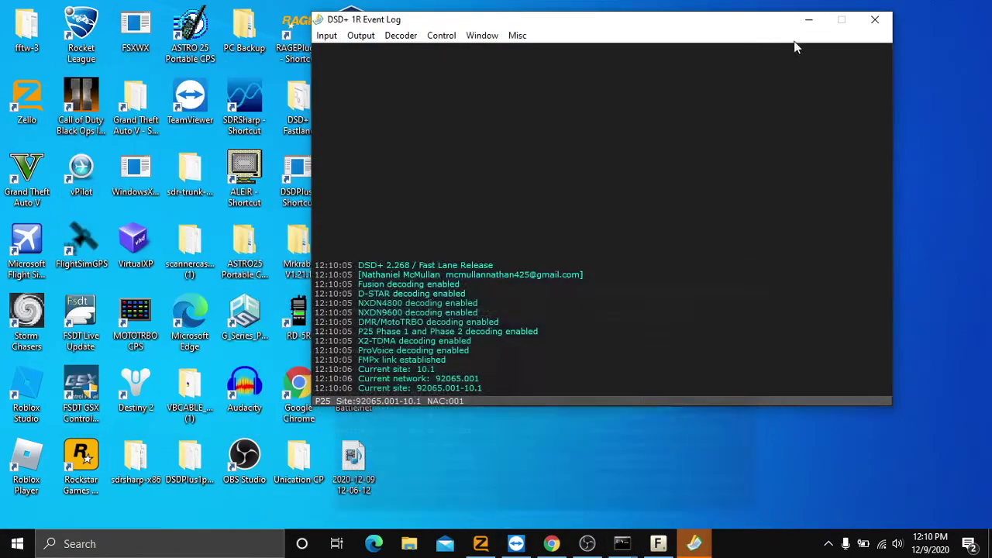
- Minimize the DSD+ 1R Event Log window
{"action": "left_click", "coordinate": [808, 20]}
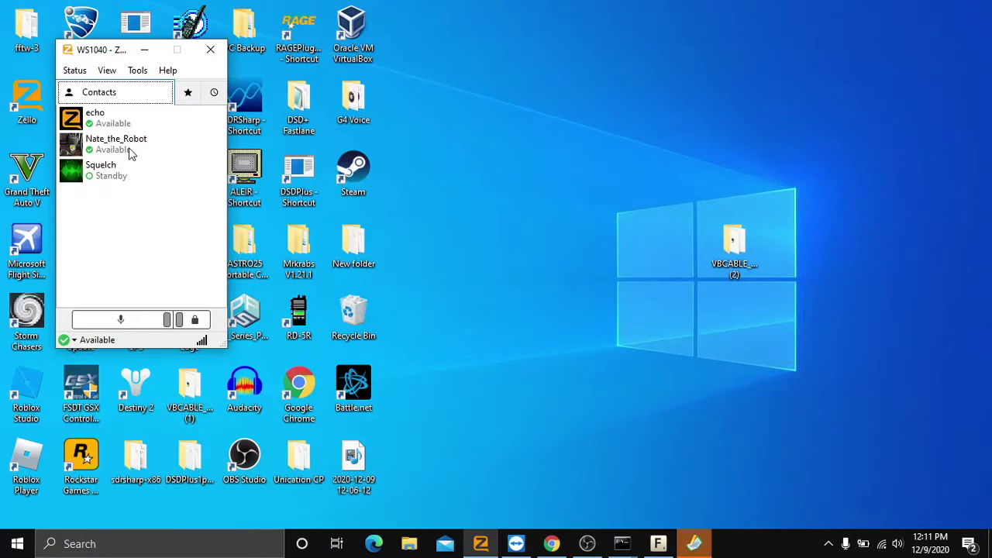
{"action": "left_click", "coordinate": [75, 70]}
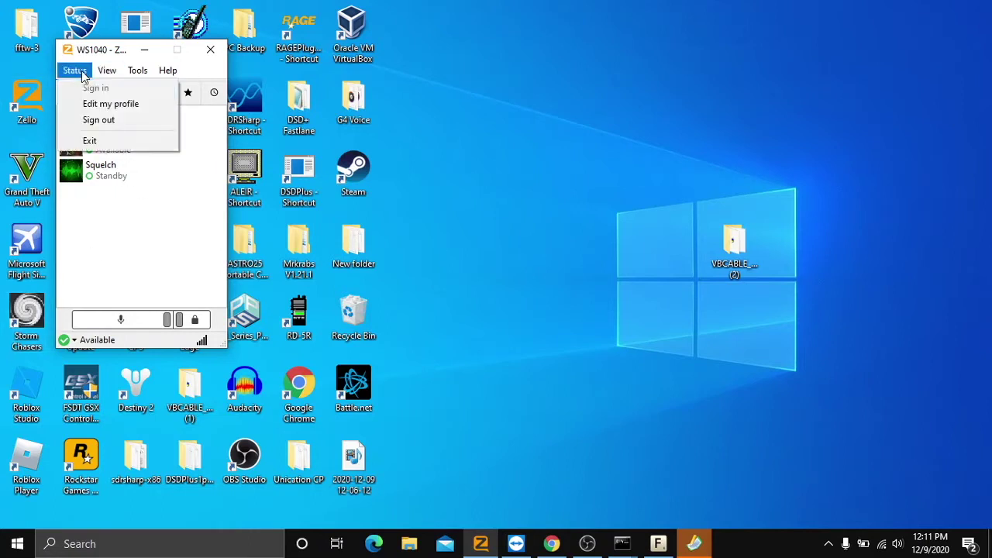
{"action": "mouse_move", "coordinate": [106, 72]}
{"action": "mouse_move", "coordinate": [137, 71]}
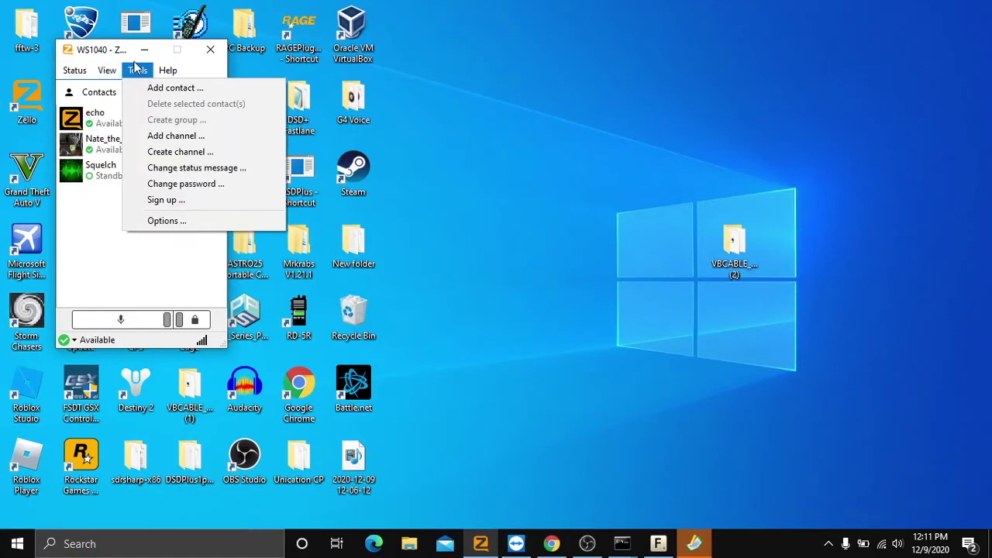
{"action": "left_click", "coordinate": [190, 136]}
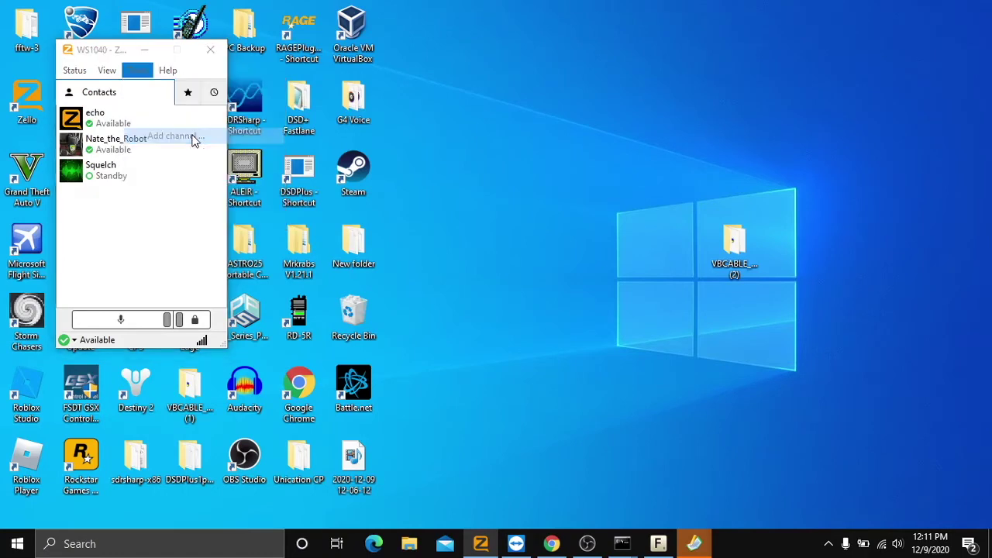
{"action": "left_click", "coordinate": [338, 321]}
- Start creating a new channel in Zello and name it "Madison PS system"
{"action": "left_click", "coordinate": [137, 71]}
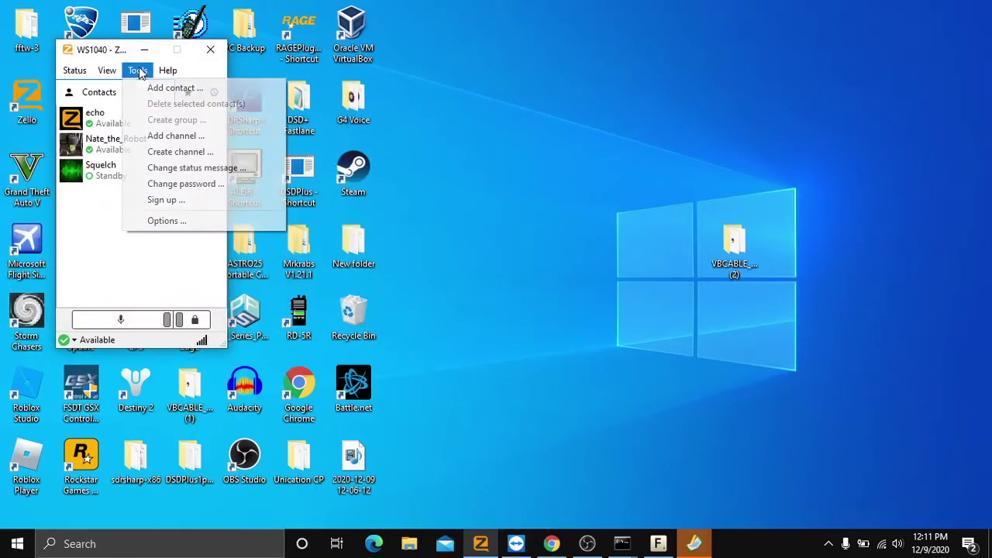
{"action": "left_click", "coordinate": [180, 153]}
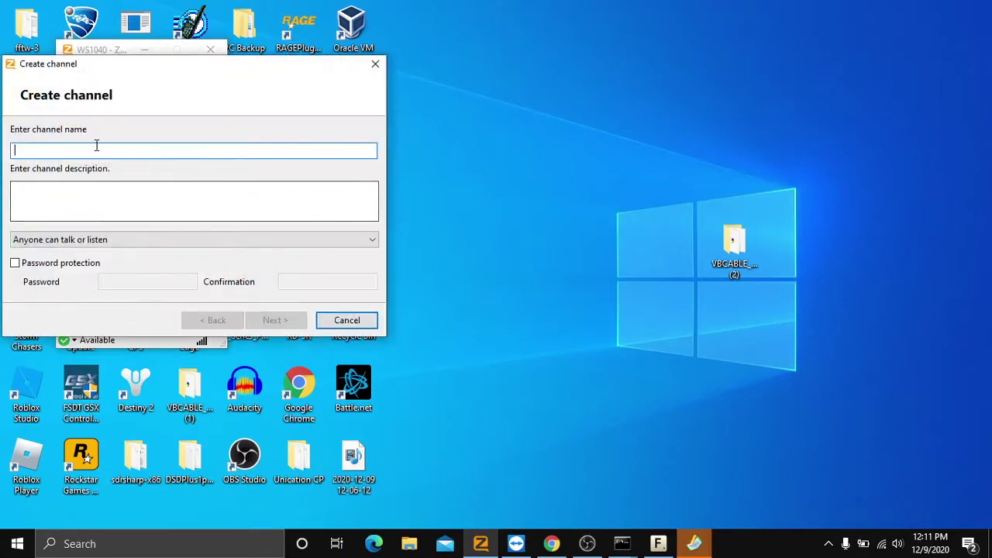
{"action": "type", "text": "Cod"}
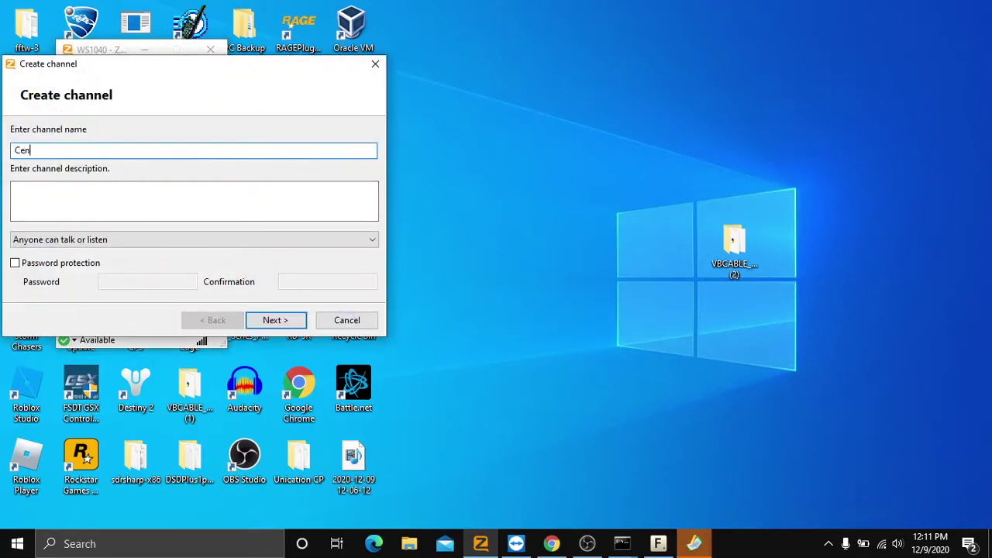
{"action": "key", "text": "BackSpace"}
{"action": "key", "text": "BackSpace"}
{"action": "key", "text": "BackSpace"}
{"action": "type", "text": "MAdiso"}
{"action": "key", "text": "BackSpace"}
{"action": "key", "text": "BackSpace"}
{"action": "key", "text": "BackSpace"}
{"action": "key", "text": "BackSpace"}
{"action": "type", "text": "adison Ssyem"}
{"action": "key", "text": "BackSpace"}
{"action": "key", "text": "BackSpace"}
{"action": "key", "text": "BackSpace"}
{"action": "key", "text": "BackSpace"}
{"action": "type", "text": "S sound"}
{"action": "key", "text": "BackSpace"}
{"action": "key", "text": "BackSpace"}
{"action": "key", "text": "BackSpace"}
{"action": "key", "text": "BackSpace"}
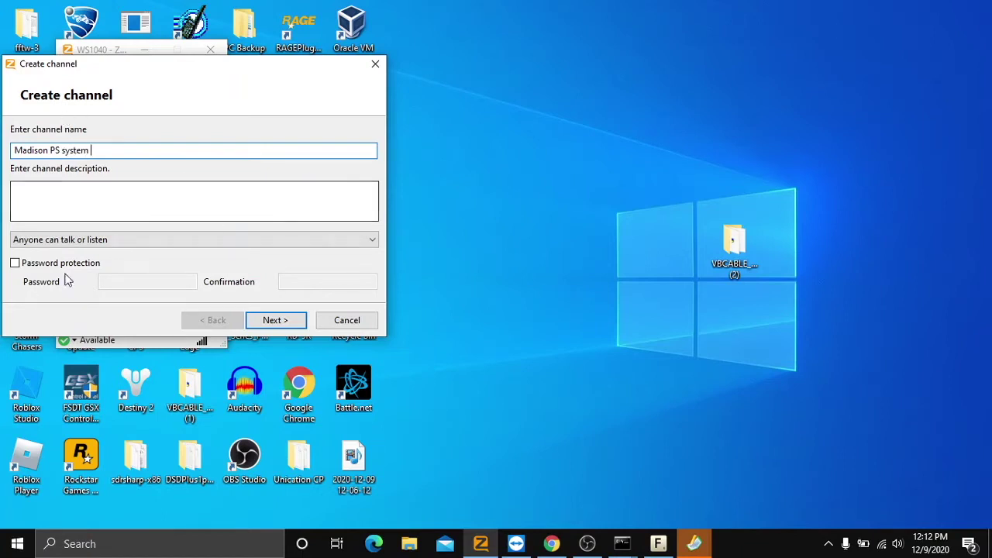
- Allow only the owner and moderators to talk while anyone can listen, and create the channel with its default profile settings
{"action": "left_click", "coordinate": [97, 241]}
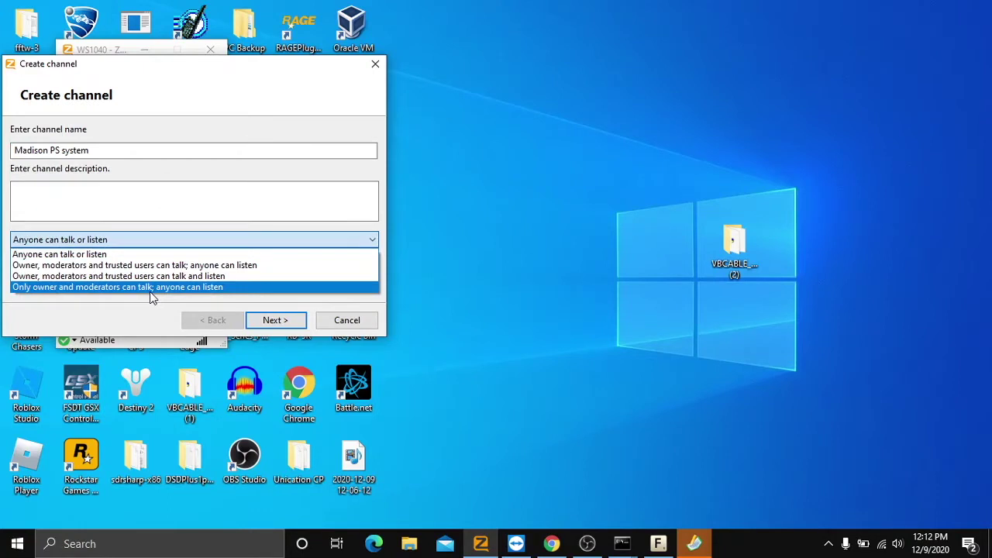
{"action": "left_click", "coordinate": [149, 291]}
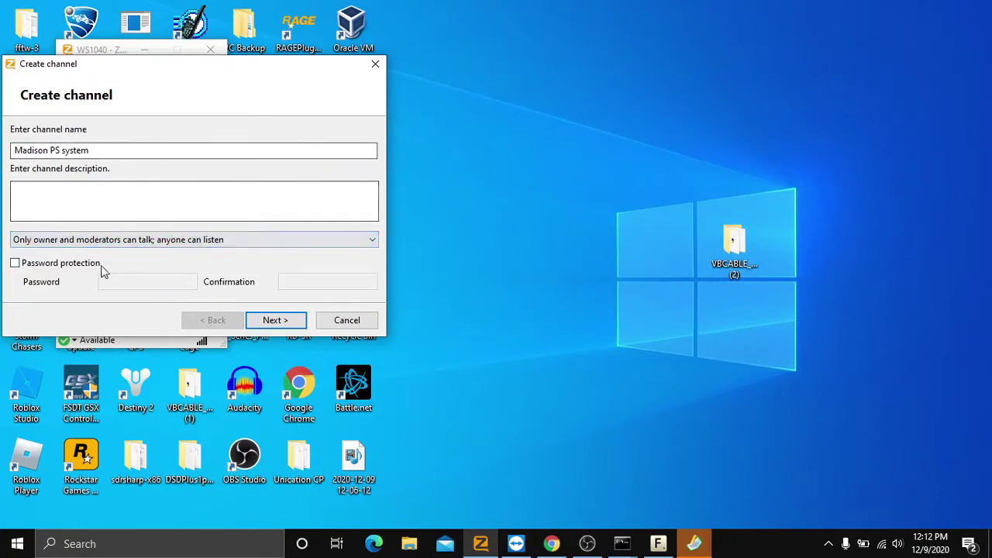
{"action": "left_click", "coordinate": [292, 324]}
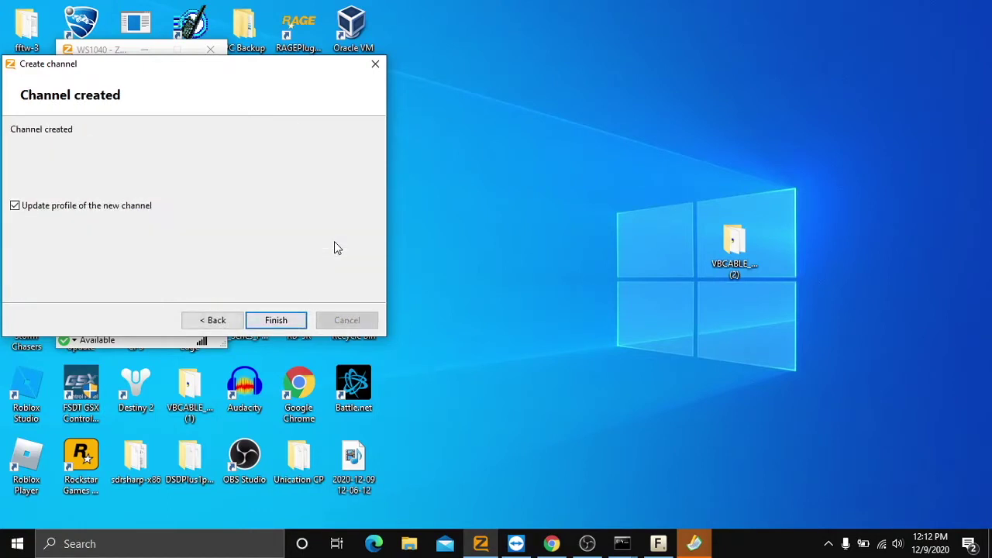
{"action": "left_click", "coordinate": [299, 320]}
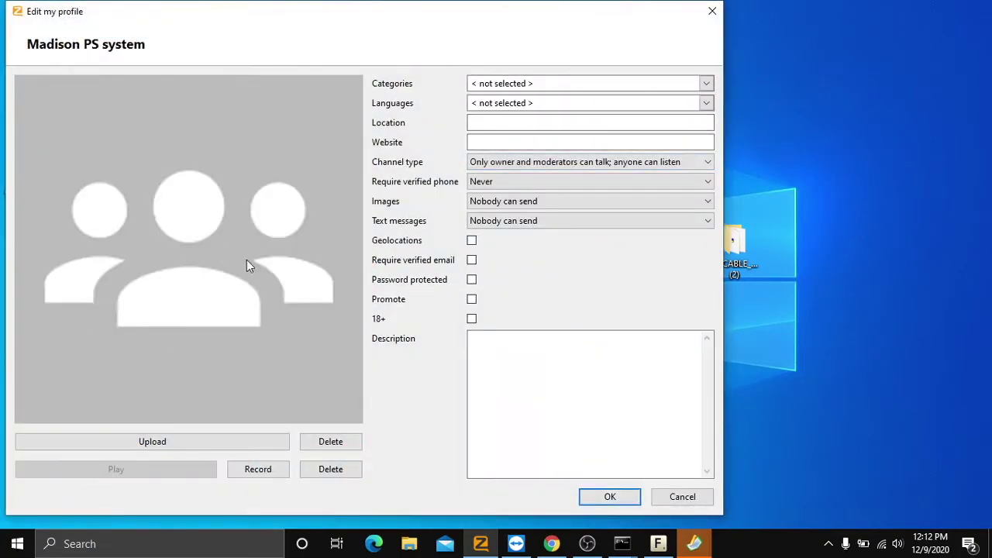
{"action": "left_click", "coordinate": [603, 496]}
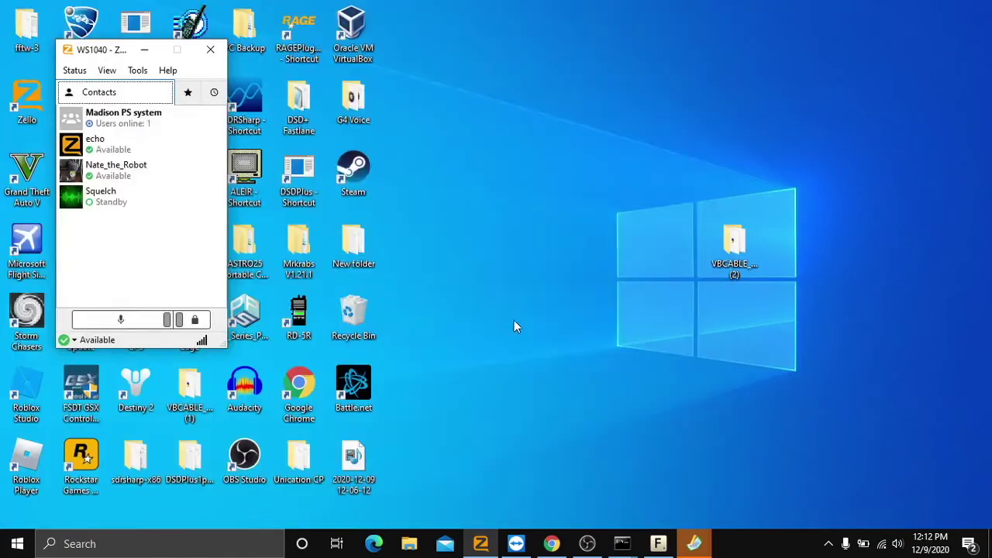
- Show the online users of the Madison PS system channel and return to the full contact list
{"action": "right_click", "coordinate": [129, 129]}
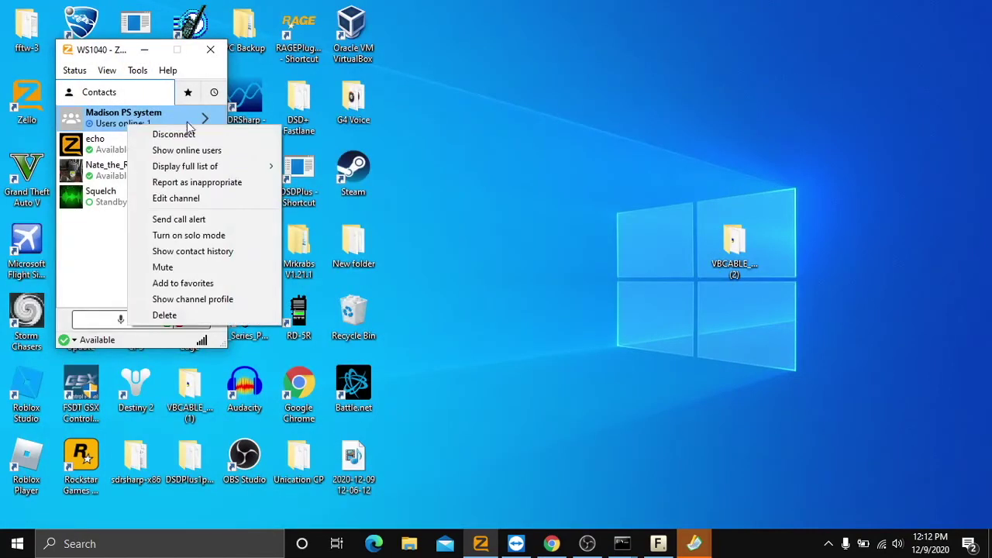
{"action": "left_click", "coordinate": [200, 150]}
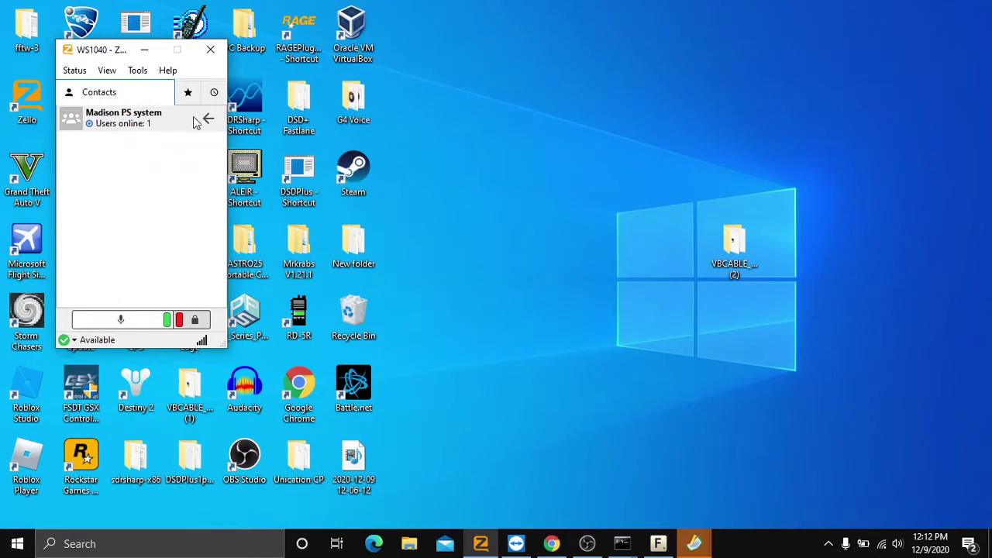
{"action": "left_click", "coordinate": [206, 119]}
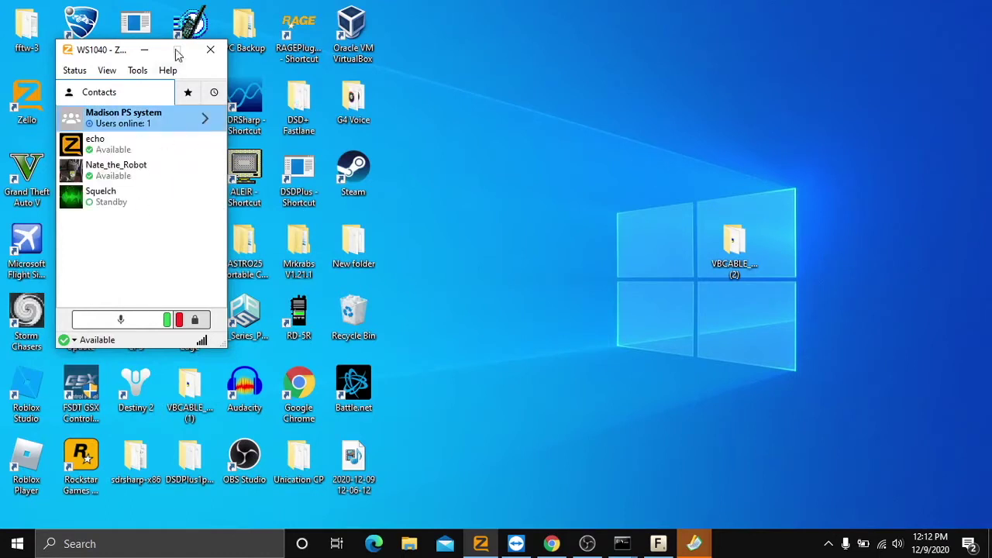
- Try VOX activation and de-activation thresholds of -63 dB in the Zello options, without applying them
{"action": "left_click", "coordinate": [141, 71]}
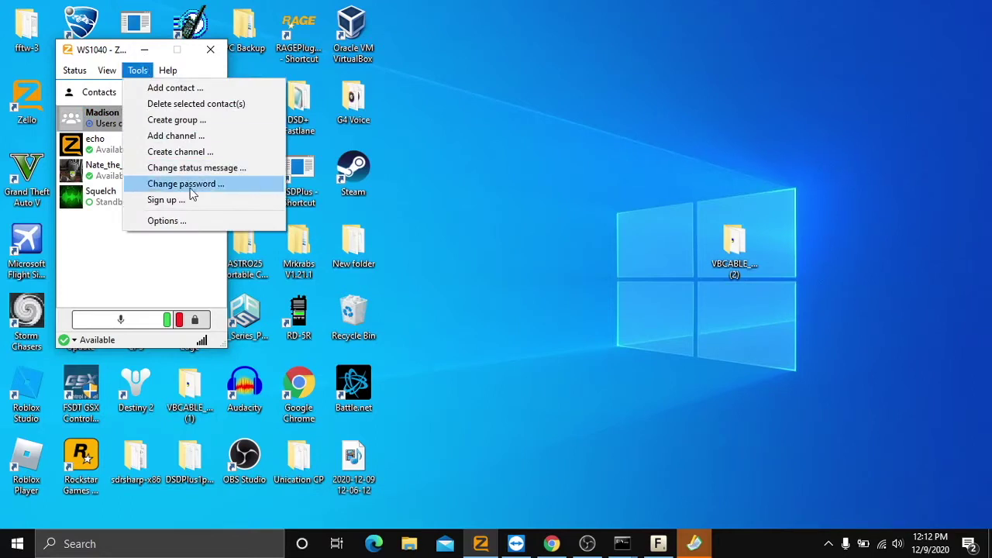
{"action": "left_click", "coordinate": [192, 221]}
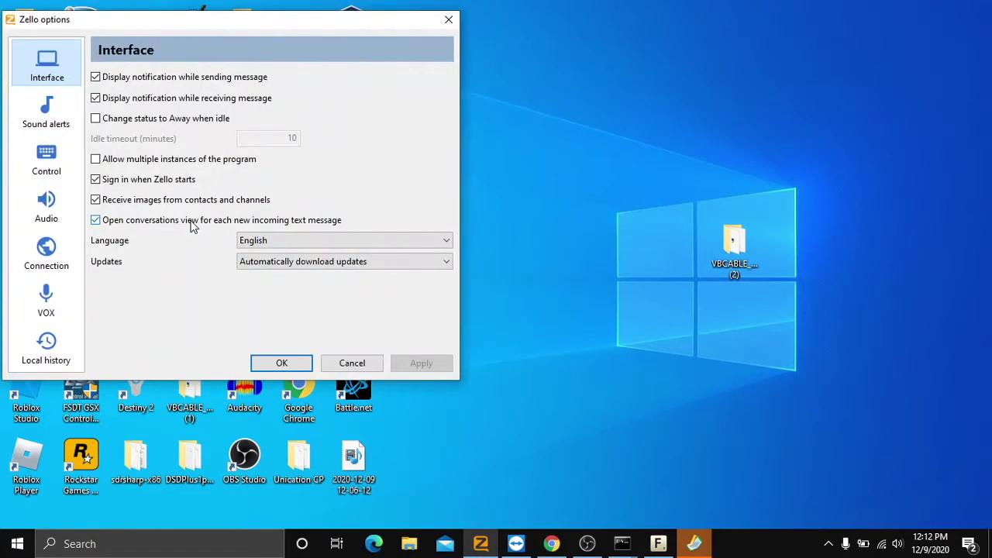
{"action": "left_click", "coordinate": [71, 297]}
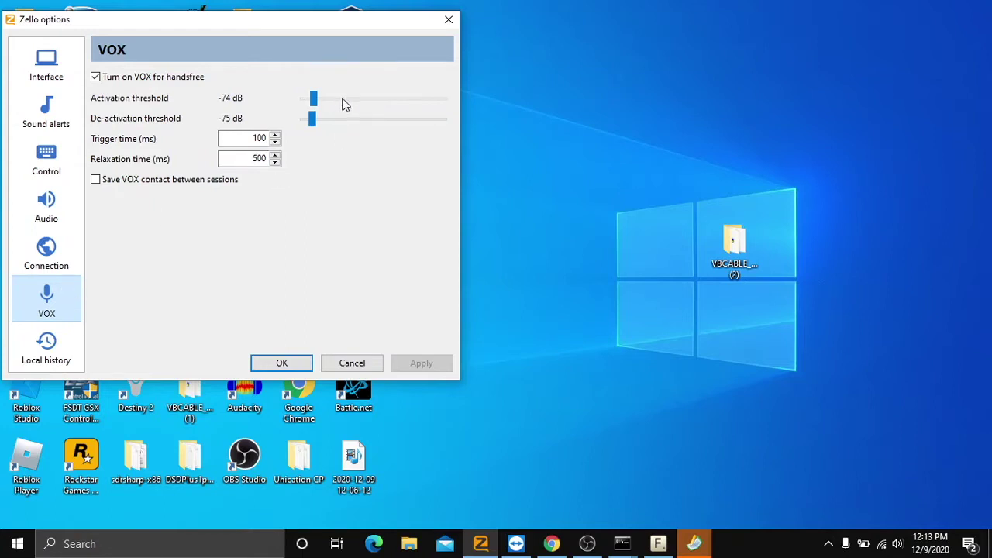
{"action": "mouse_move", "coordinate": [313, 99]}
{"action": "left_mouse_down"}
{"action": "mouse_move", "coordinate": [394, 109]}
{"action": "mouse_move", "coordinate": [336, 107]}
{"action": "mouse_move", "coordinate": [334, 120]}
{"action": "mouse_move", "coordinate": [332, 104]}
{"action": "left_mouse_up"}
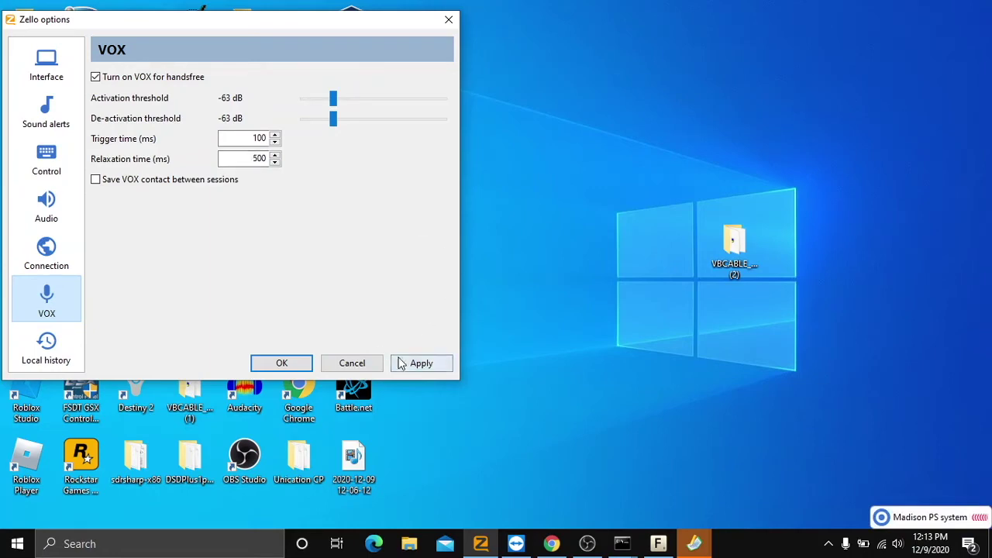
{"action": "left_click", "coordinate": [358, 367]}
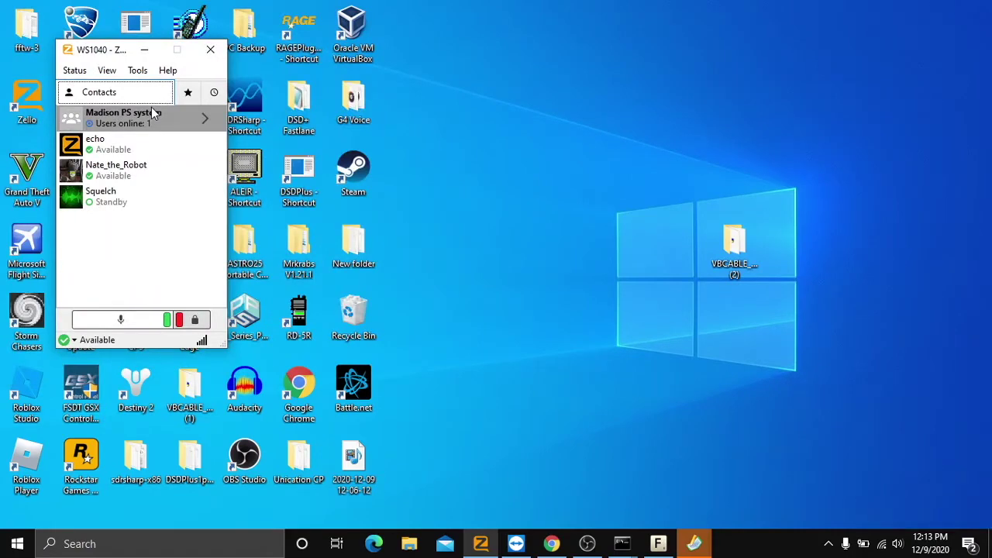
- Bring up TeamViewer and clear the Zello window off the desktop
{"action": "left_click_drag", "start_coordinate": [97, 52], "coordinate": [246, 49]}
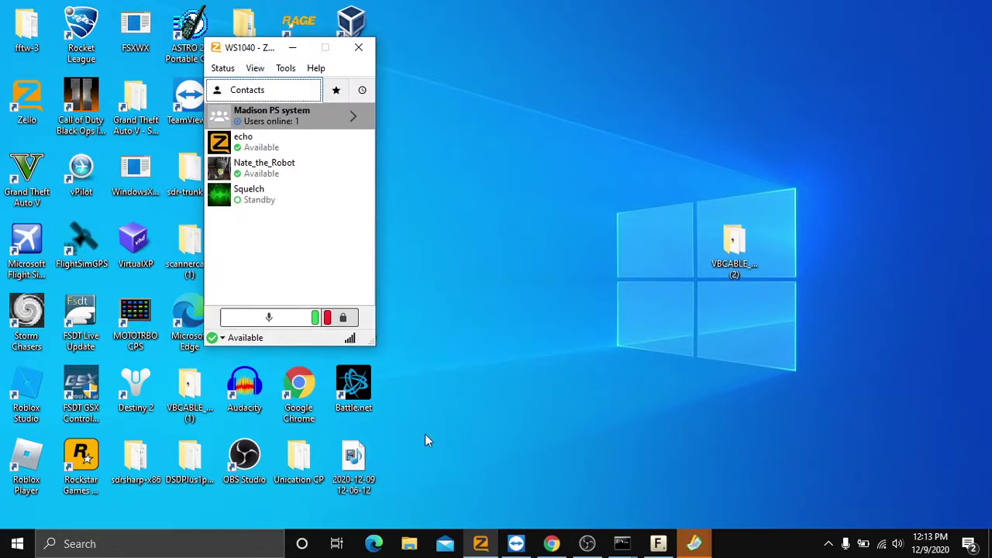
{"action": "left_click", "coordinate": [515, 540]}
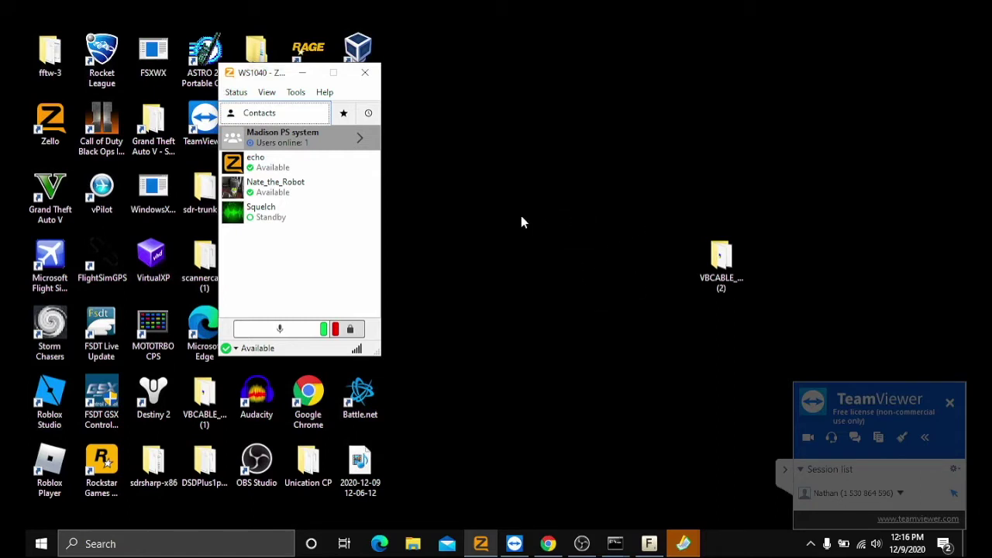
{"action": "left_click", "coordinate": [303, 72]}
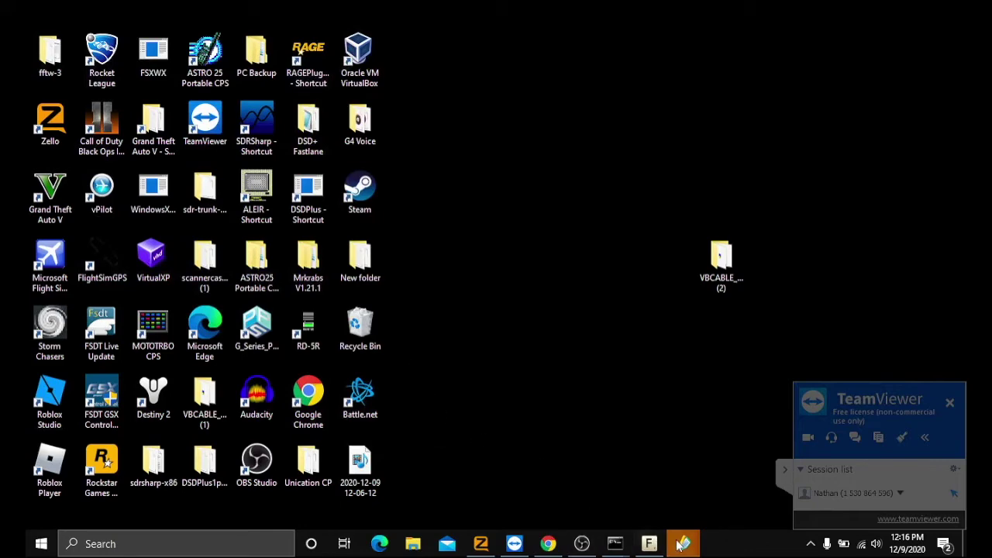
- Review the group calls in the DSD+ 1R Event Log and the VB-CABLE download page in Chrome, minimizing each window
{"action": "mouse_move", "coordinate": [680, 544]}
{"action": "left_click", "coordinate": [591, 486]}
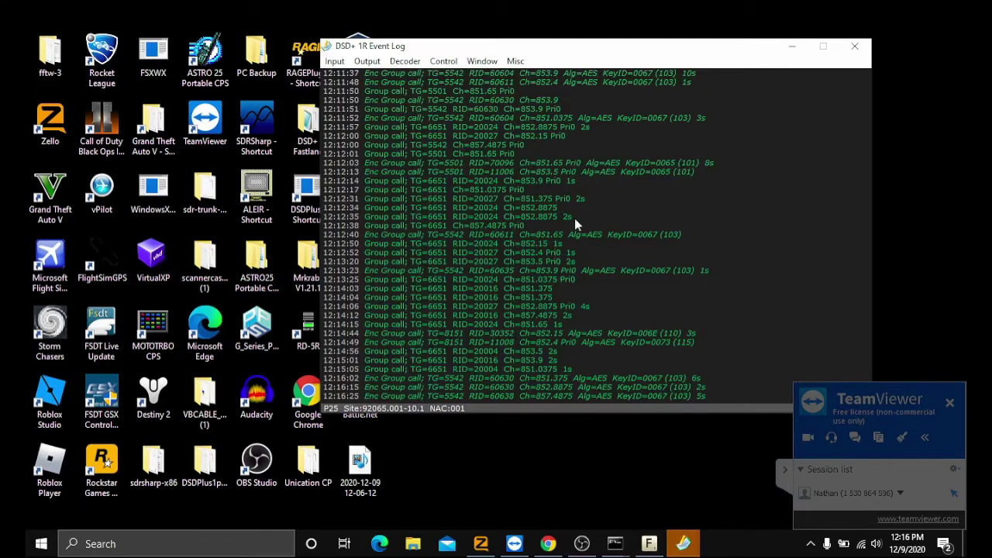
{"action": "left_click", "coordinate": [794, 51]}
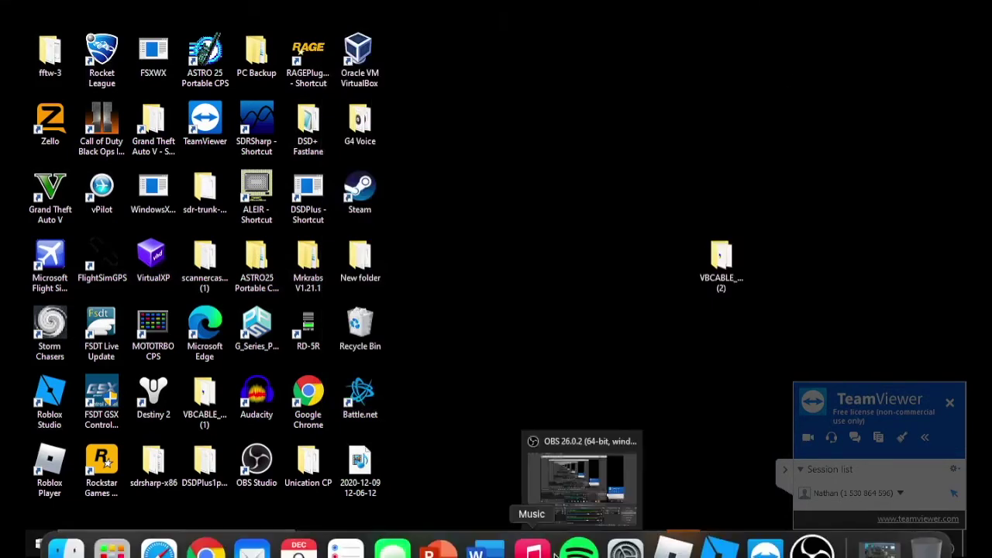
{"action": "left_click", "coordinate": [548, 539]}
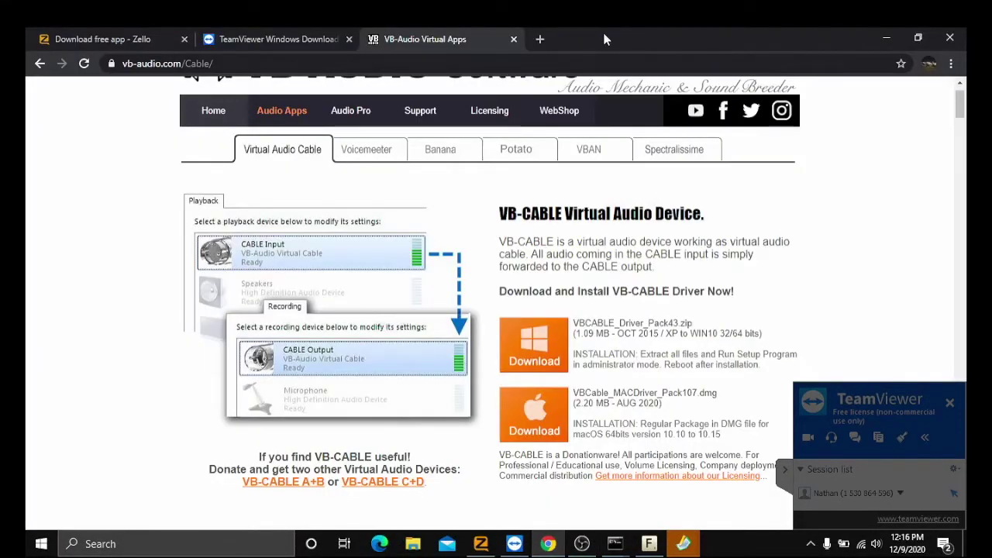
{"action": "left_click", "coordinate": [886, 38]}
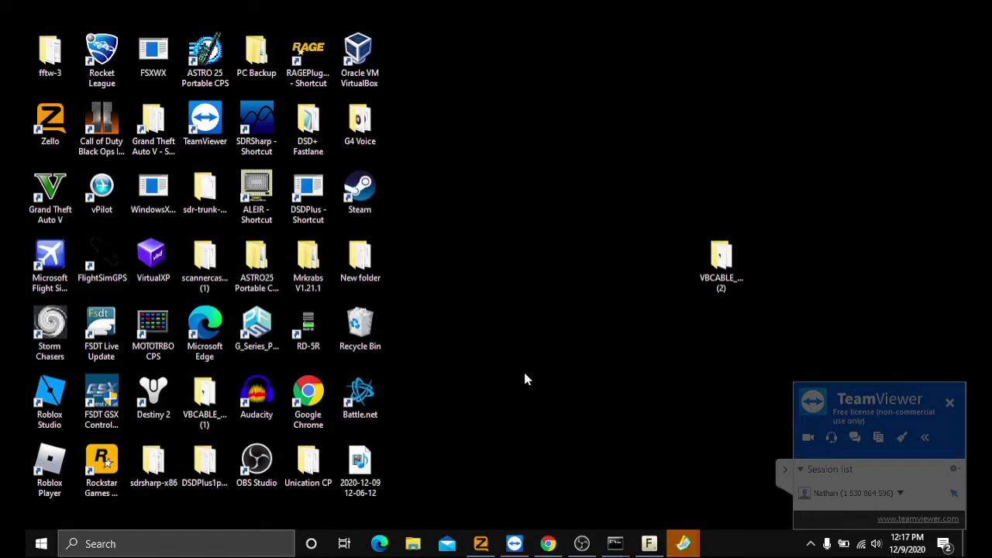
- Bring up the FMP24 spectrum window and try tuning the receiver to 386.45 MHz and 388.125 MHz
{"action": "left_click", "coordinate": [649, 544]}
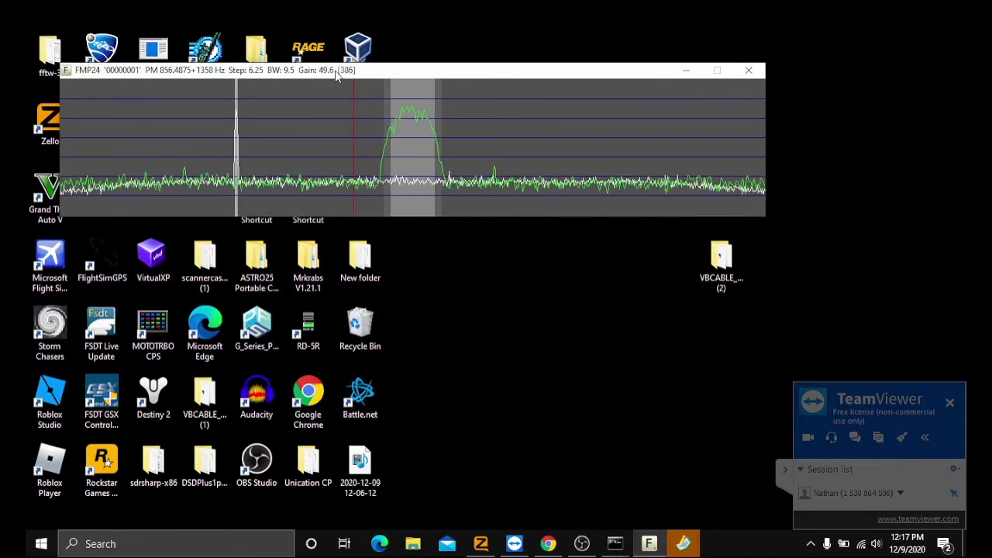
{"action": "type", "text": "5"}
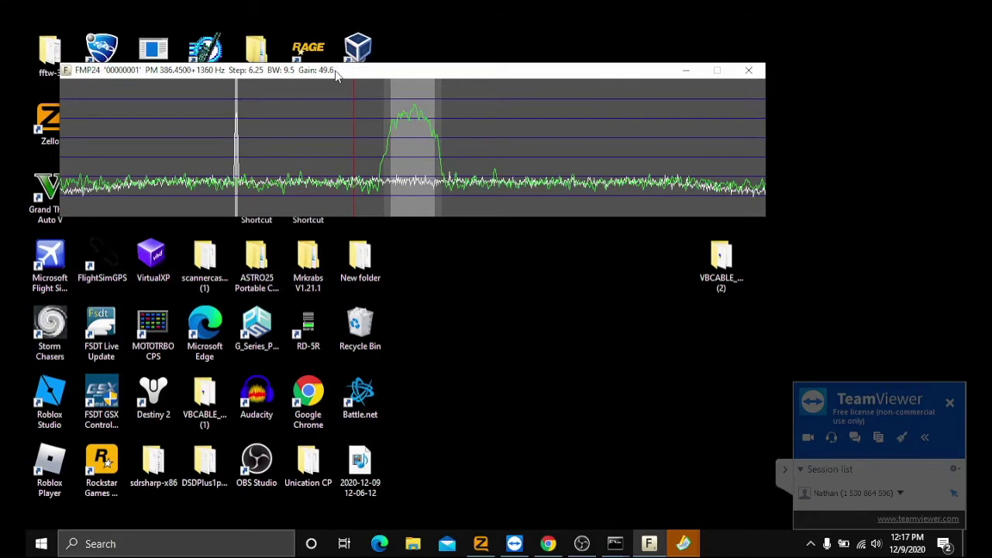
{"action": "key", "text": "Return"}
{"action": "type", "text": "388.125"}
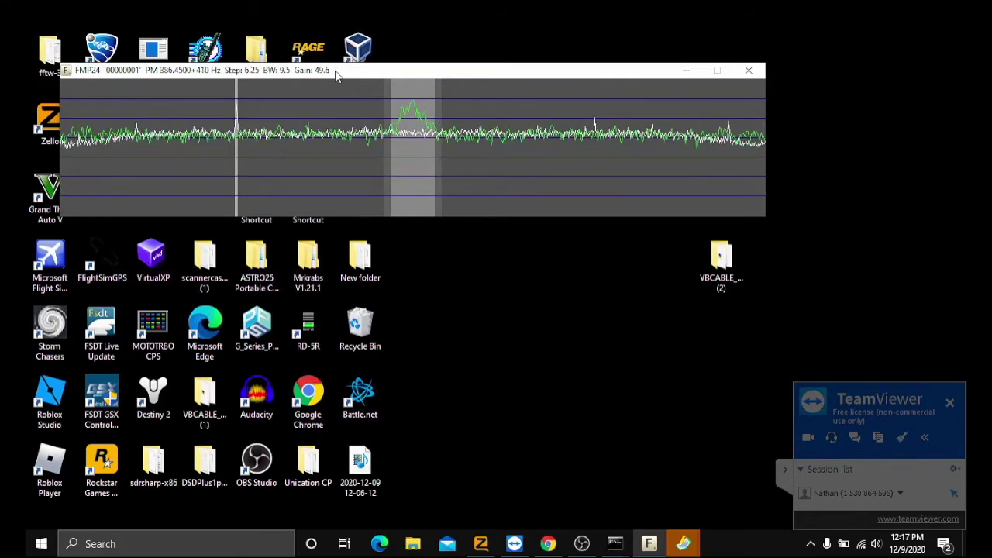
{"action": "key", "text": "Return"}
- Tune the FMP24 receiver back to the control channel at 856.4875 MHz
{"action": "type", "text": "386.4"}
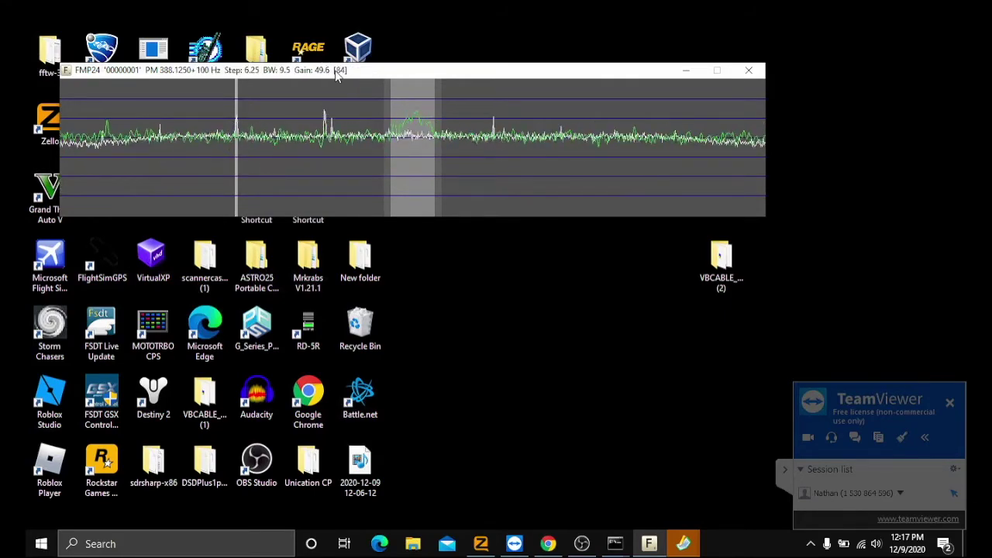
{"action": "type", "text": "875"}
{"action": "key", "text": "Return"}
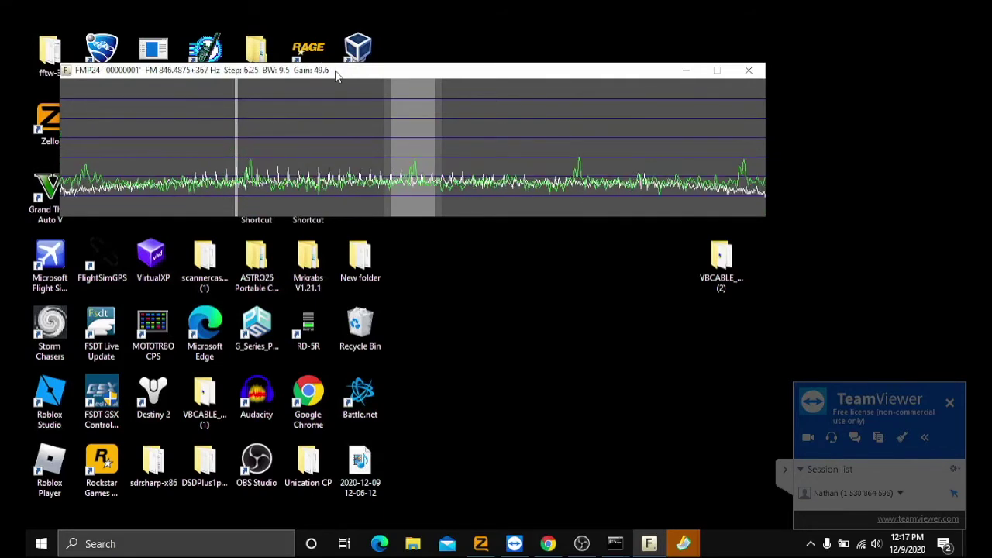
{"action": "type", "text": "56.487"}
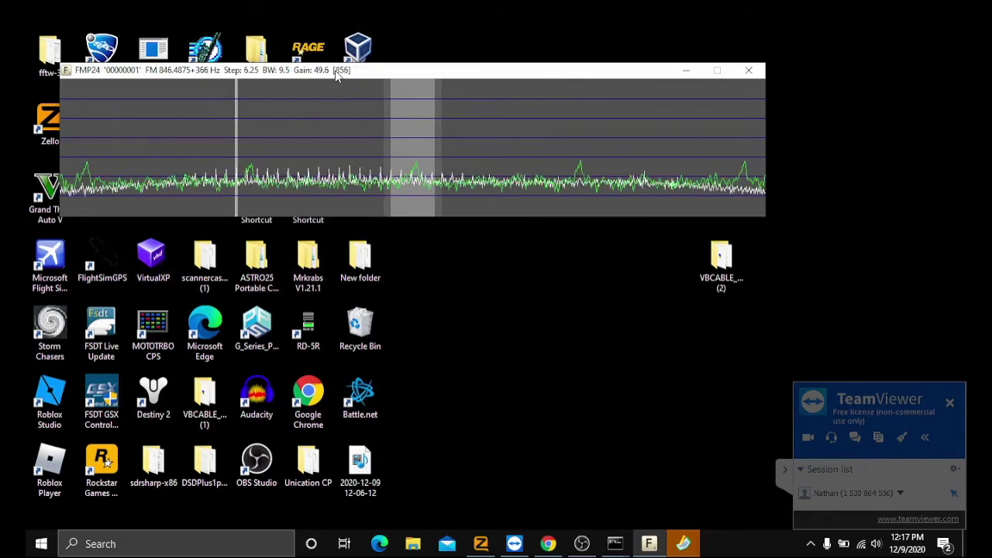
{"action": "key", "text": "Return"}
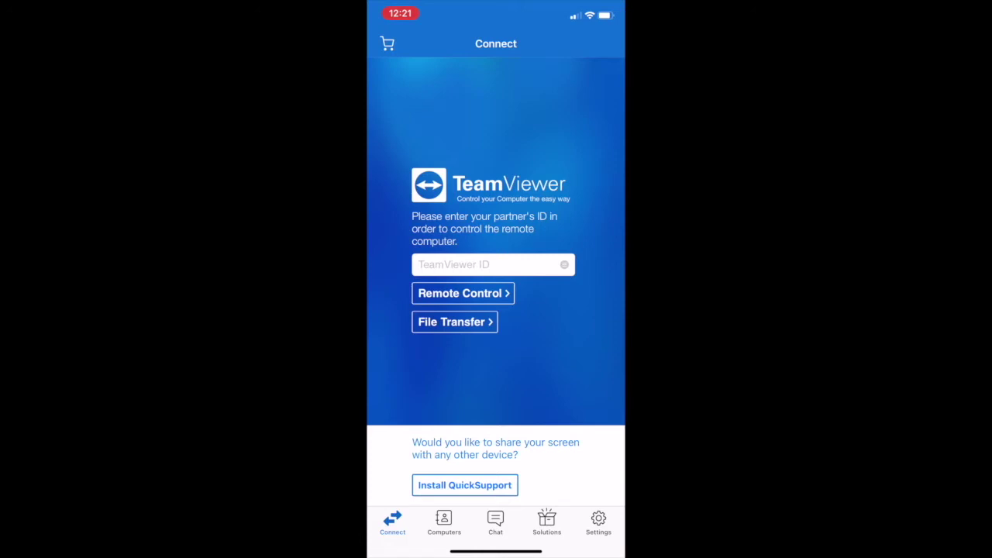
- Start a TeamViewer remote control session from the phone and move the FMP24 spectrum window clear of the desktop icons
{"action": "left_click", "coordinate": [493, 264]}
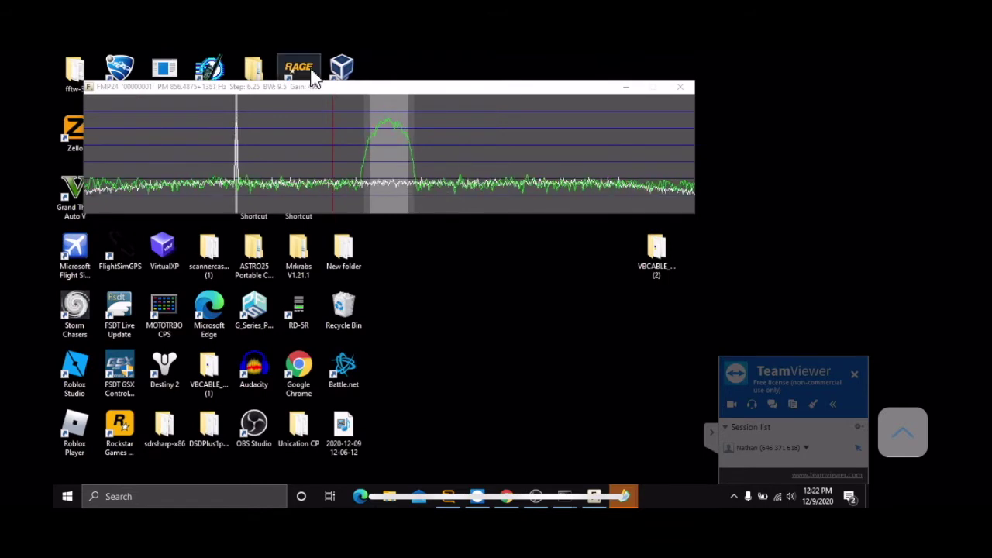
{"action": "left_click_drag", "start_coordinate": [317, 87], "coordinate": [565, 165]}
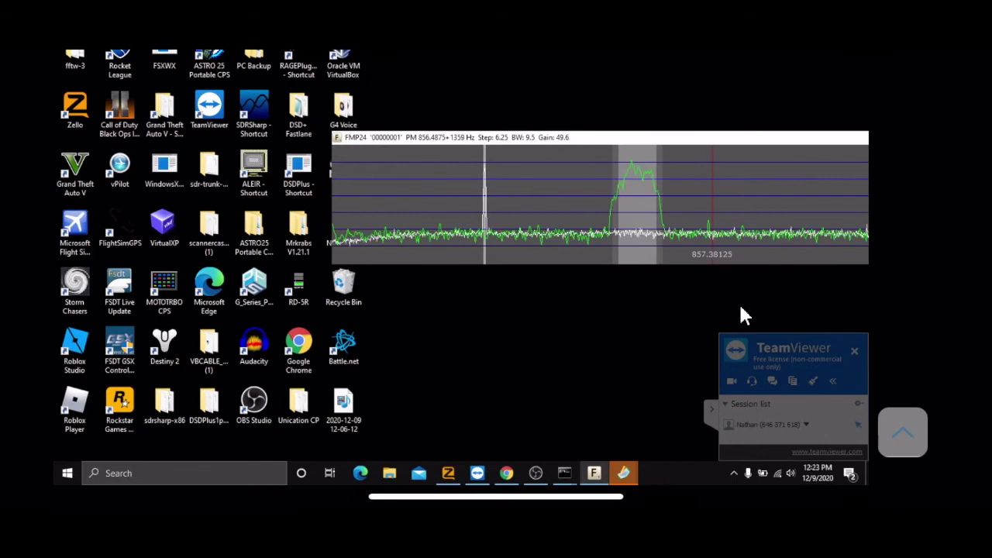
- Tune the FMP24 receiver remotely to 386.450 MHz using the phone's on-screen keyboard
{"action": "left_click", "coordinate": [903, 432]}
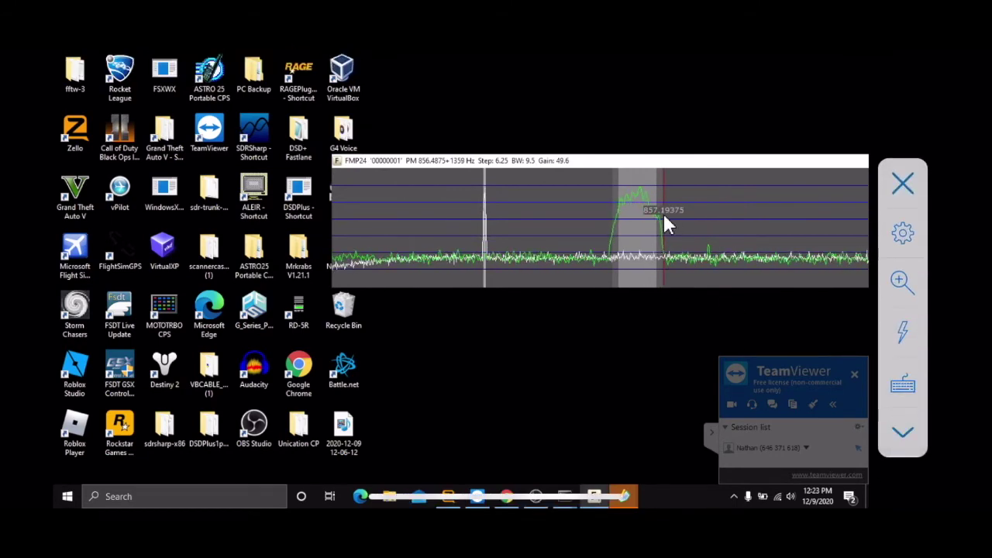
{"action": "left_click", "coordinate": [902, 379]}
{"action": "left_click", "coordinate": [202, 472]}
{"action": "type", "text": "3"}
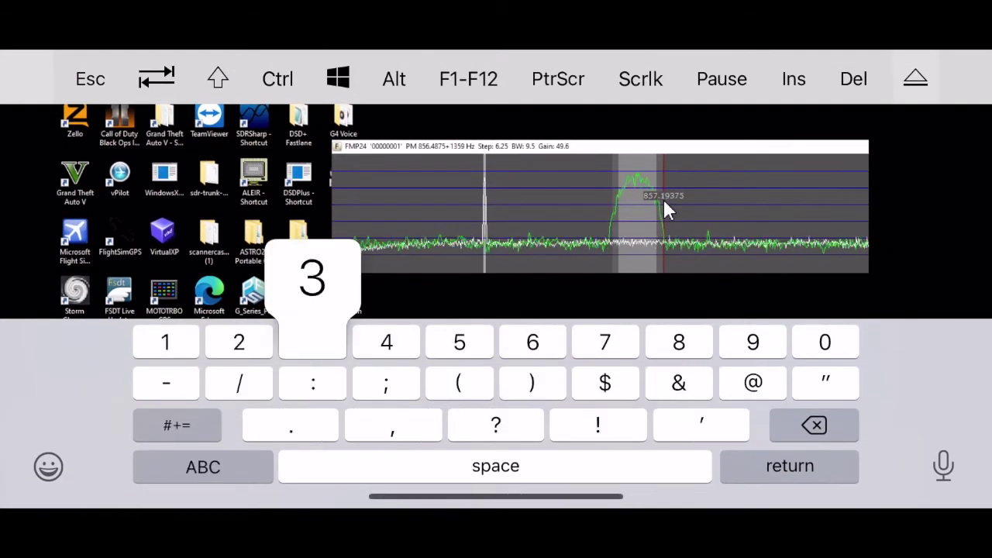
{"action": "type", "text": "8"}
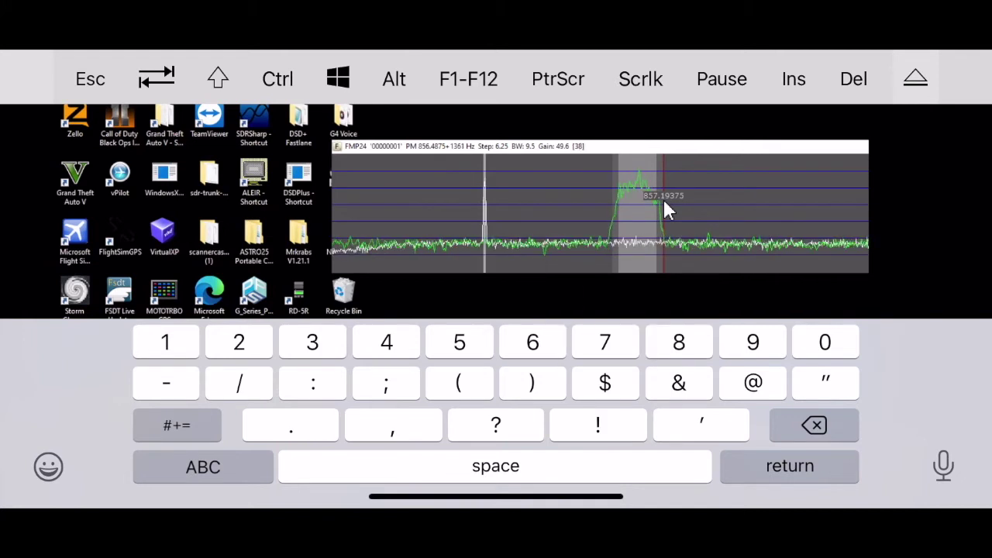
{"action": "type", "text": "6.459"}
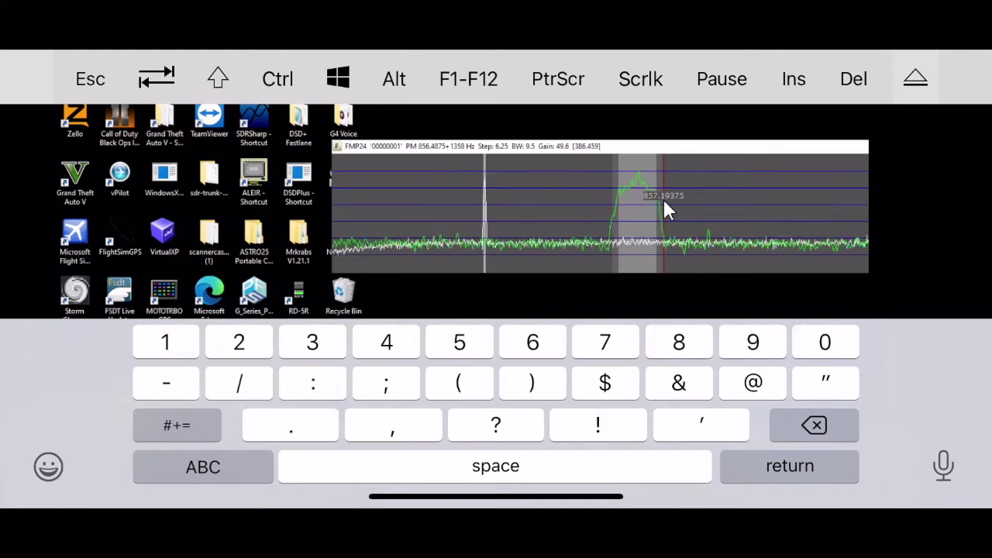
{"action": "key", "text": "BackSpace"}
{"action": "type", "text": "0"}
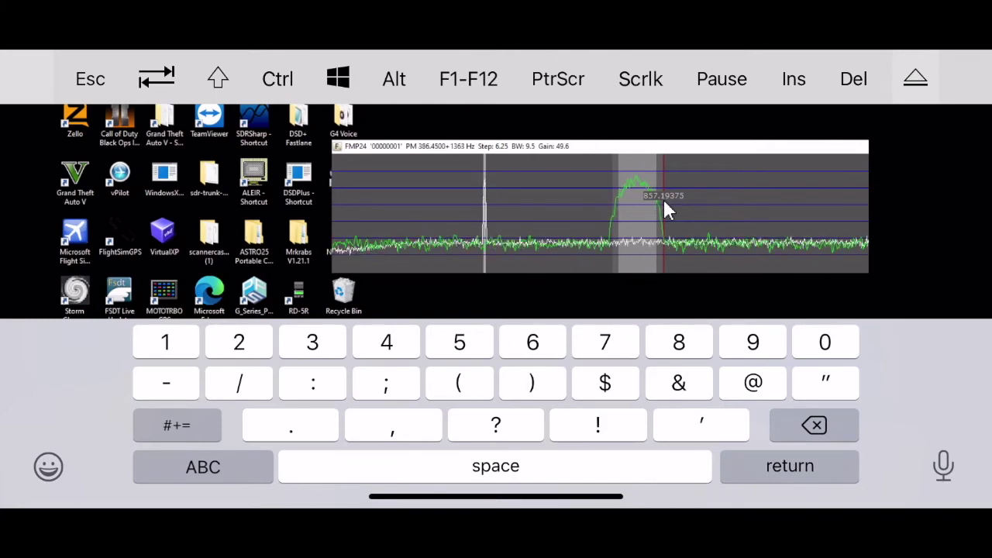
{"action": "key", "text": "Return"}
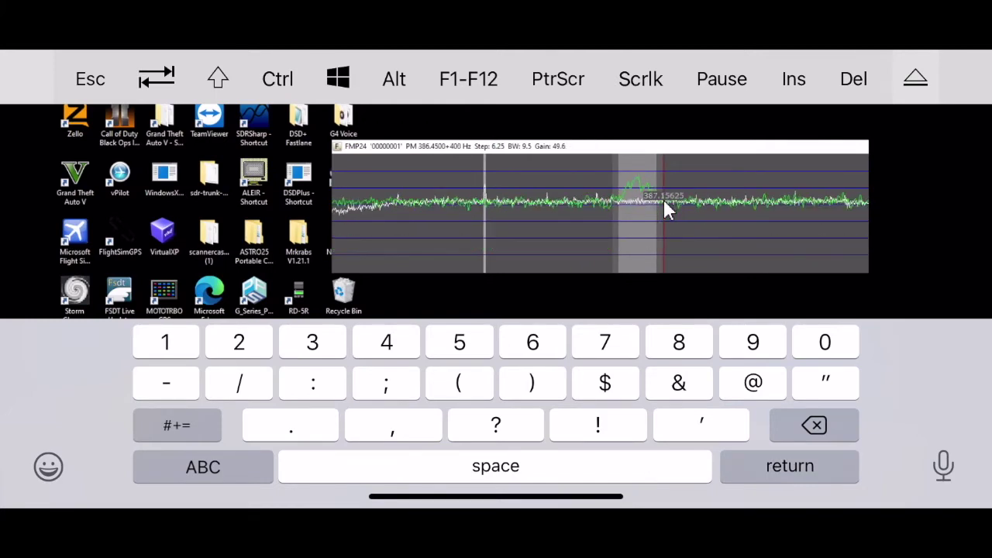
- Try tuning the FMP24 receiver to 846.4875 MHz
{"action": "type", "text": "846."}
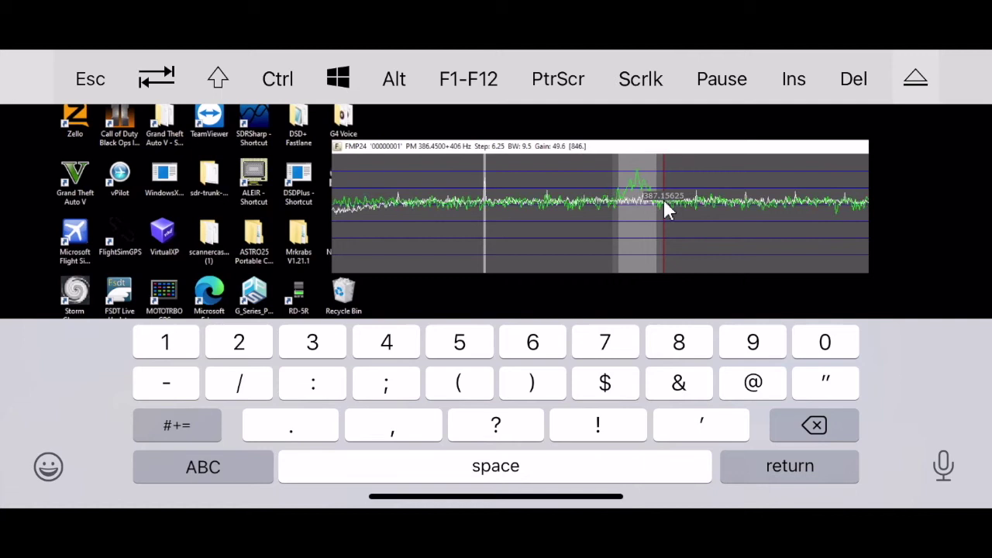
{"action": "type", "text": "4875"}
{"action": "key", "text": "Return"}
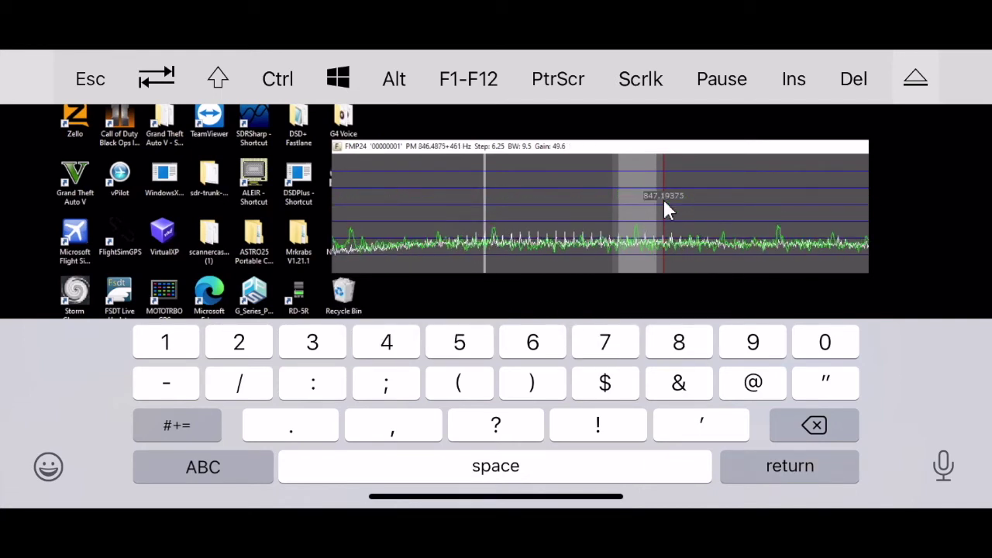
- Tune the FMP24 receiver to the 856.4875 MHz control channel and hide the on-screen keyboard
{"action": "type", "text": "856"}
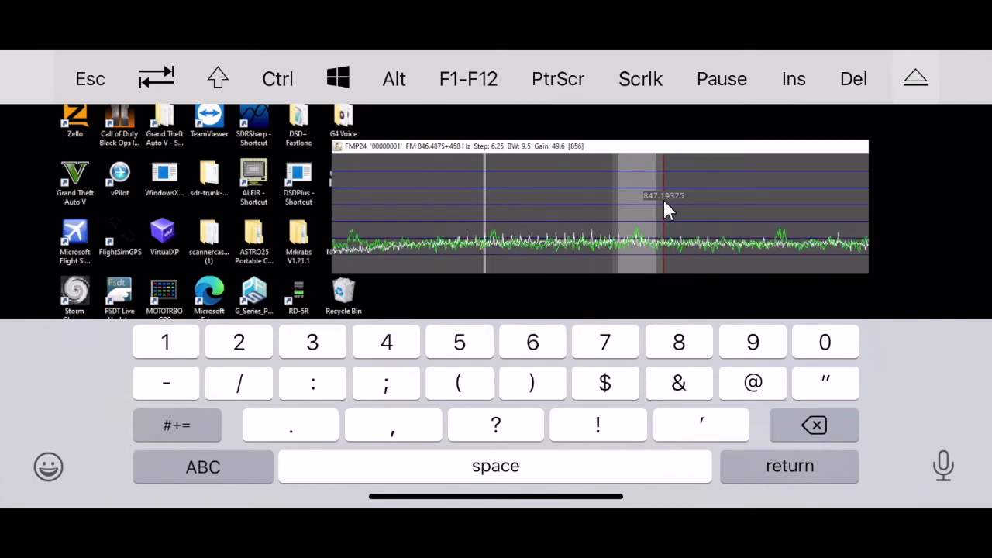
{"action": "type", "text": ".48"}
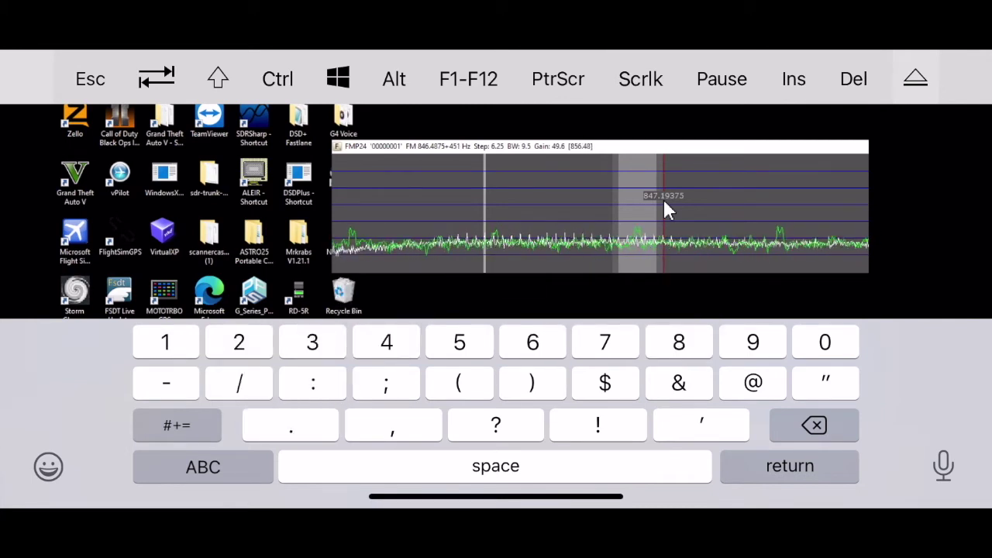
{"action": "type", "text": "75"}
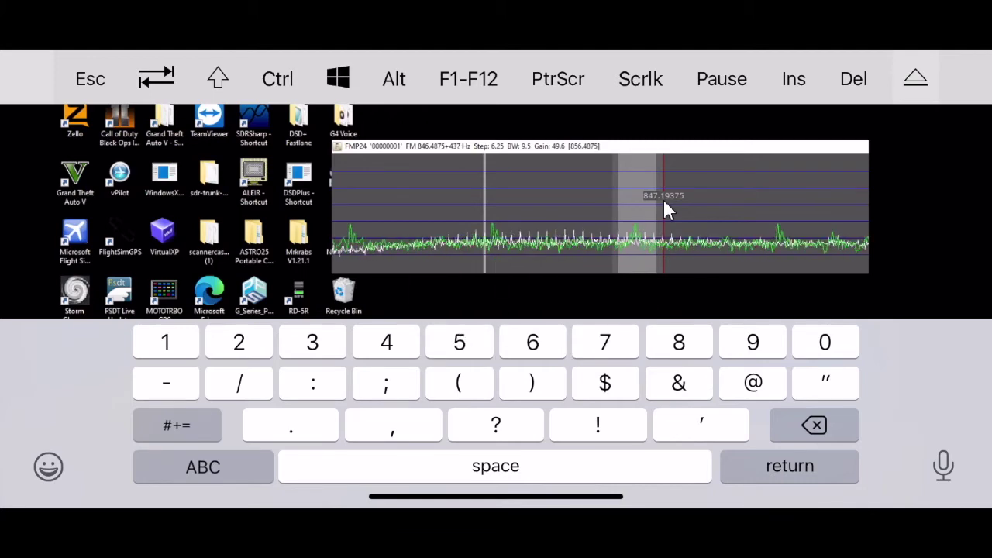
{"action": "key", "text": "Return"}
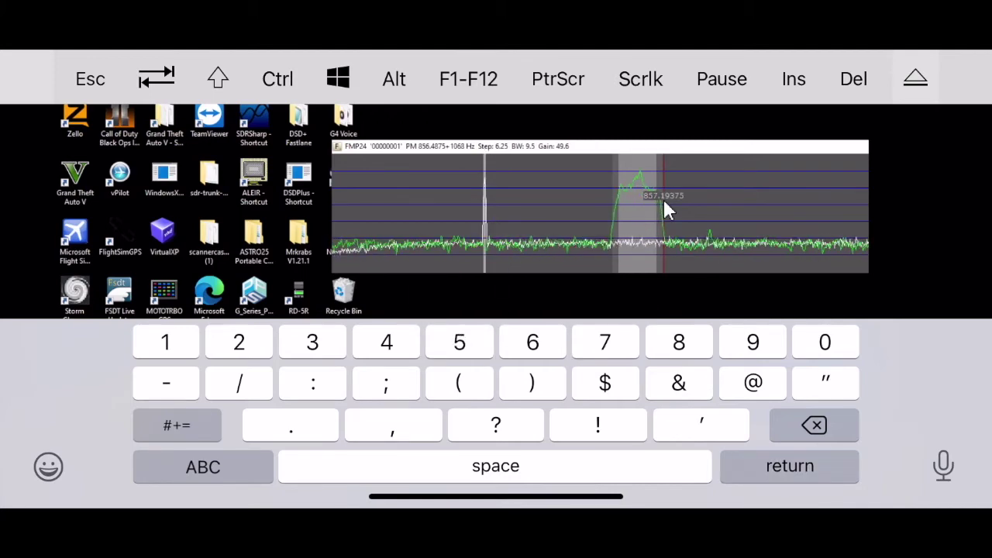
{"action": "left_click", "coordinate": [916, 78]}
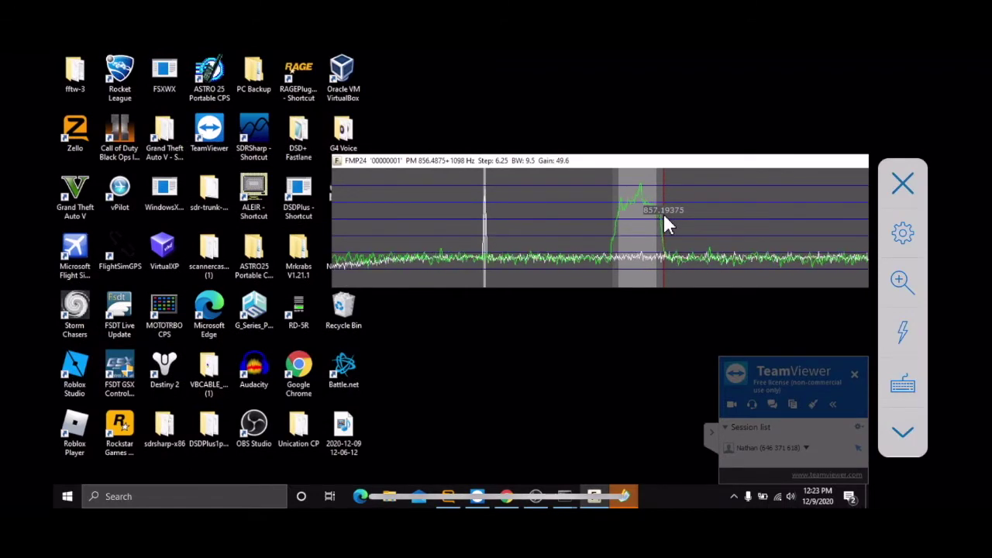
- Bring up the DSD+ 1R Event Log on the remote computer and examine its latest network and site entries
{"action": "scroll", "coordinate": [663, 211], "scroll_direction": "down", "scroll_amount": 3}
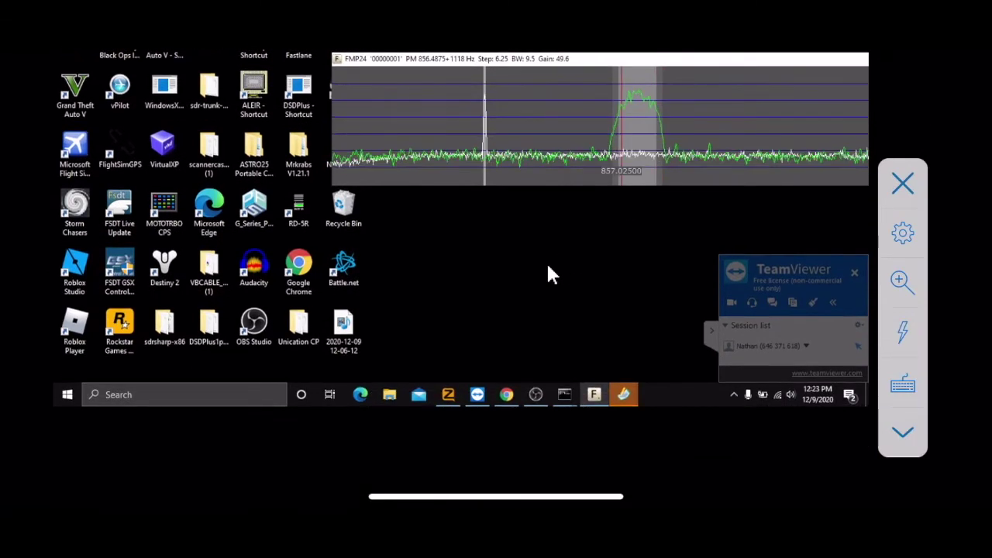
{"action": "mouse_move", "coordinate": [569, 394]}
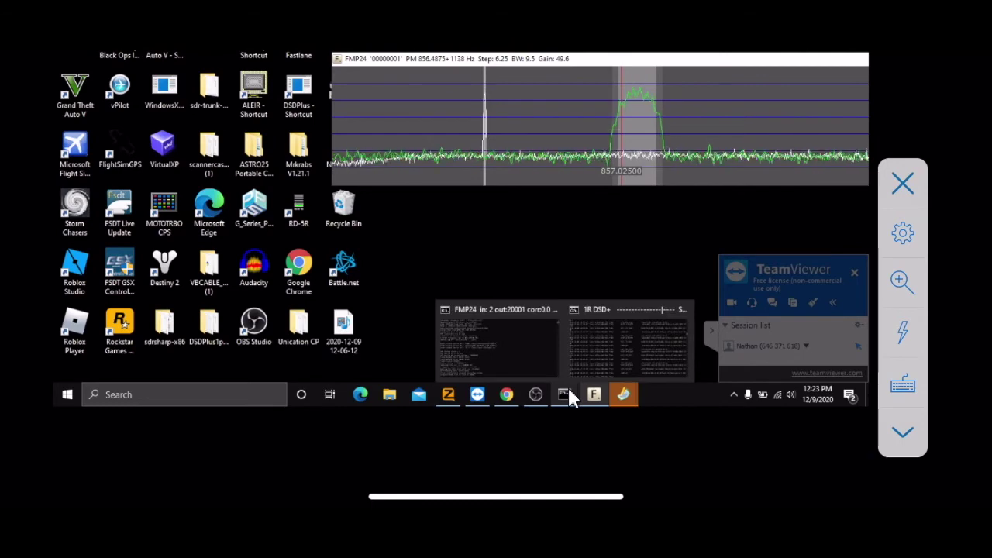
{"action": "mouse_move", "coordinate": [625, 394]}
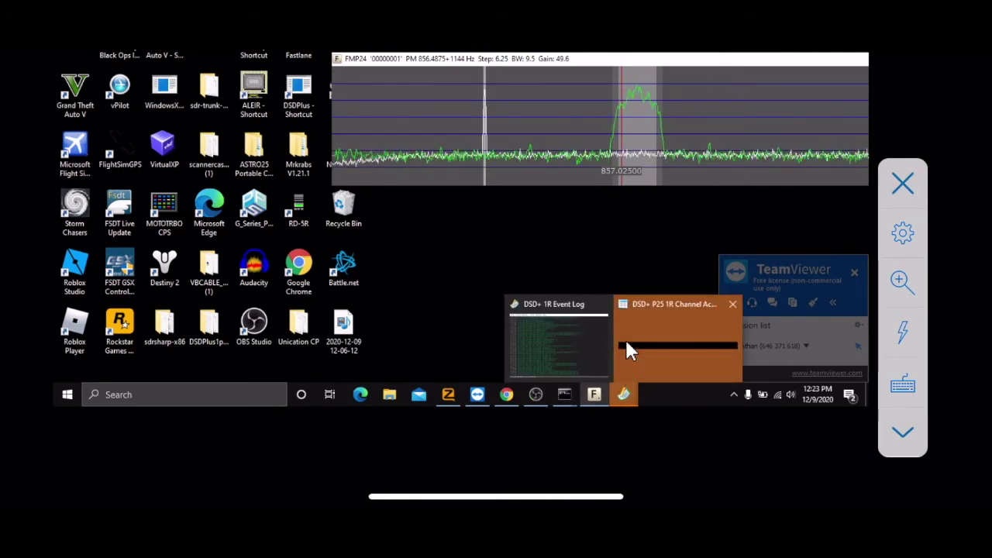
{"action": "left_click", "coordinate": [576, 333]}
{"action": "scroll", "coordinate": [496, 233], "scroll_direction": "up", "scroll_amount": 3}
{"action": "scroll", "coordinate": [496, 232], "scroll_direction": "down", "scroll_amount": 3}
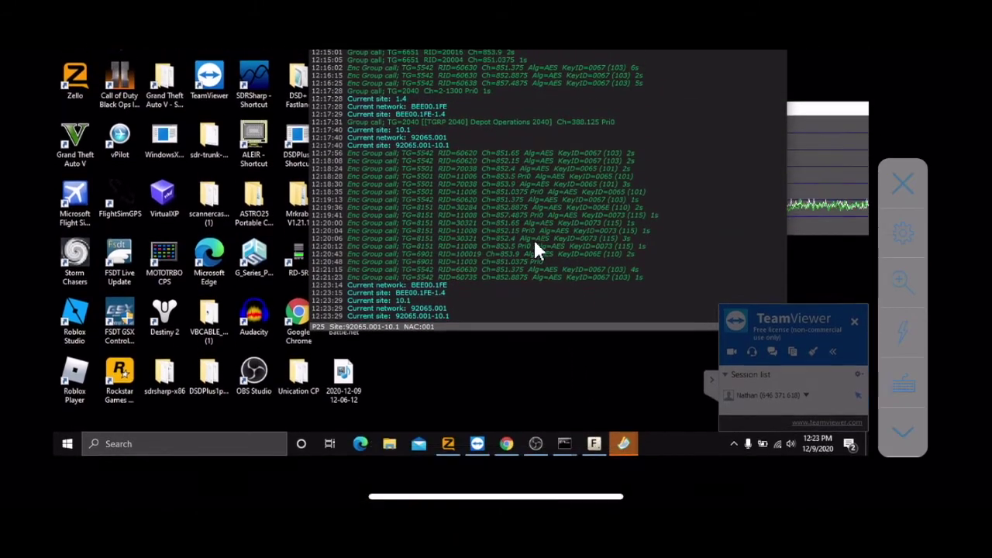
{"action": "scroll", "coordinate": [466, 264], "scroll_direction": "up", "scroll_amount": 3}
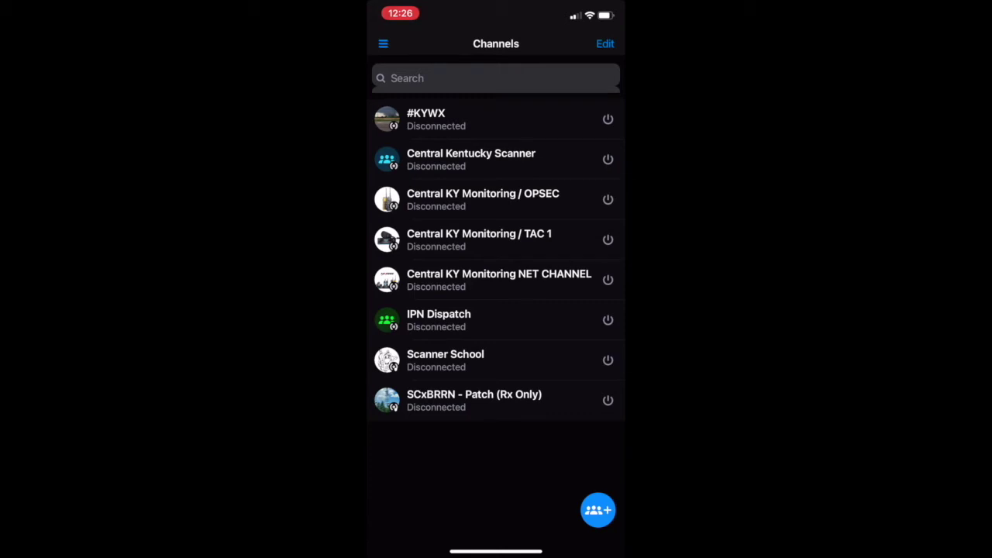
- Search for a channel named "Madsion PS system" in the Zello phone app
{"action": "left_click", "coordinate": [383, 43]}
{"action": "left_click", "coordinate": [421, 246]}
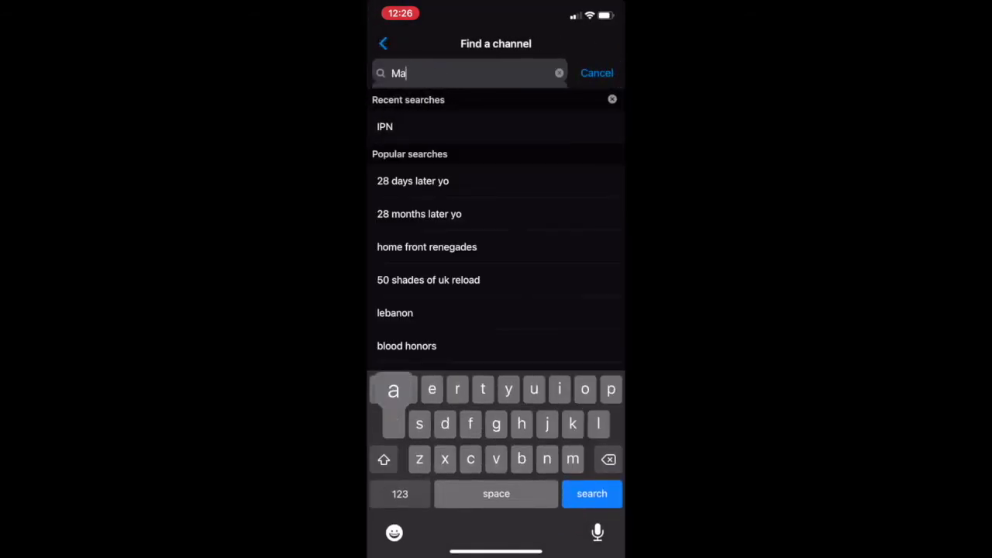
{"action": "type", "text": " PS "}
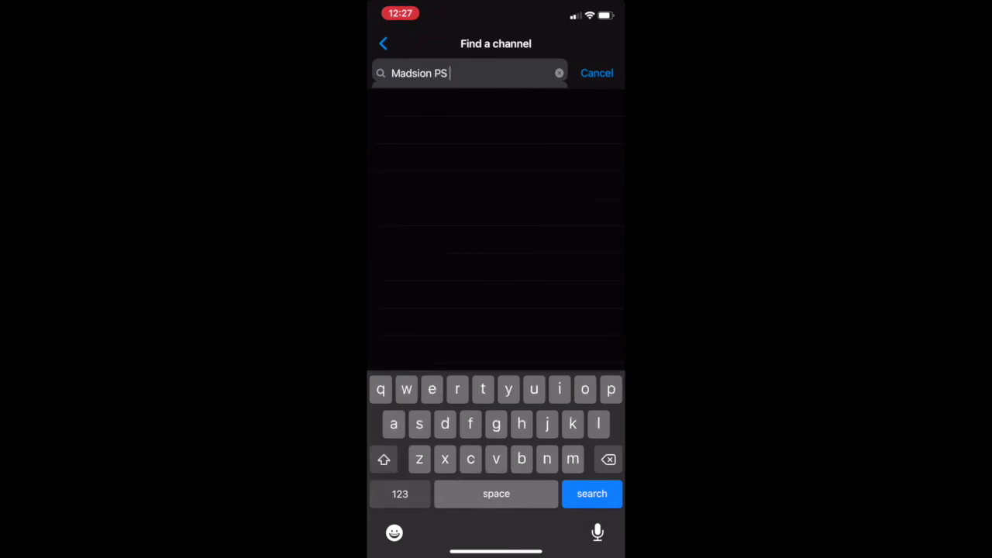
{"action": "type", "text": "sus"}
{"action": "key", "text": "BackSpace"}
{"action": "key", "text": "BackSpace"}
{"action": "type", "text": "ystem"}
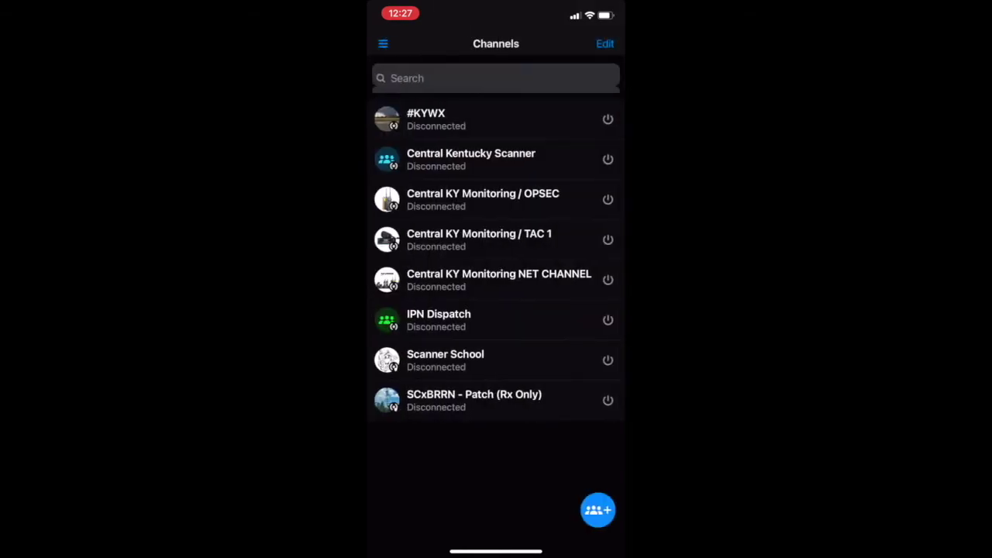
{"action": "left_click", "coordinate": [383, 44]}
{"action": "left_click", "coordinate": [423, 247]}
{"action": "left_click", "coordinate": [465, 77]}
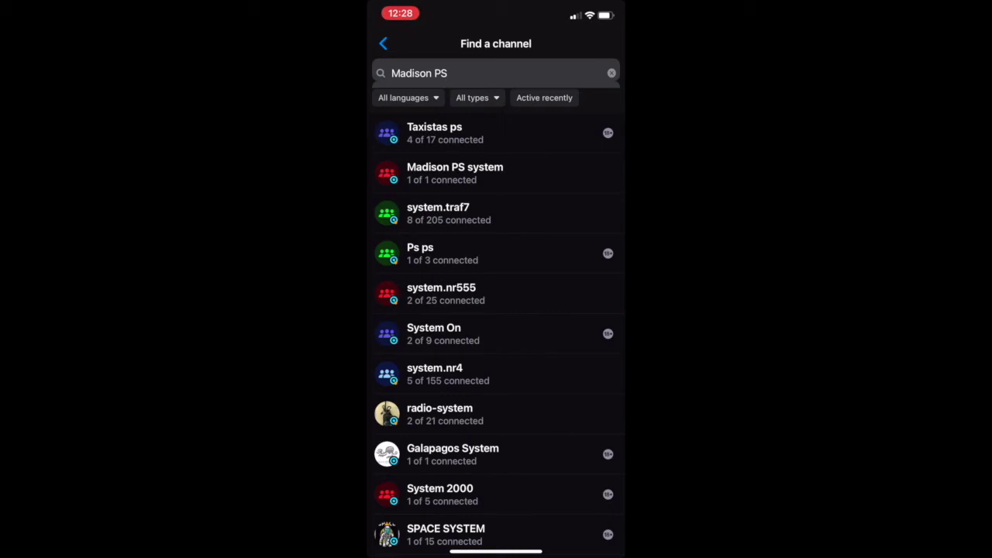
{"action": "left_click", "coordinate": [456, 172]}
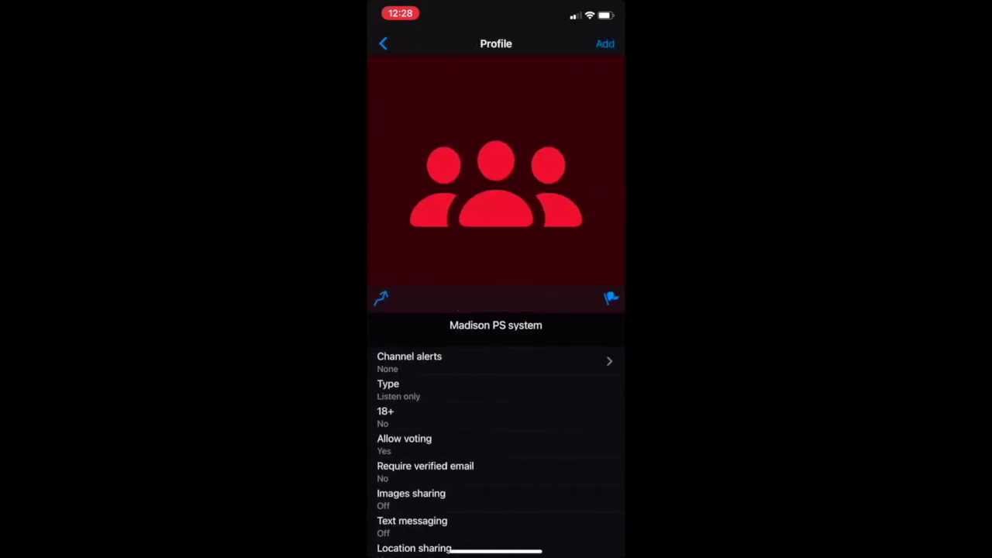
{"action": "left_click", "coordinate": [605, 44]}
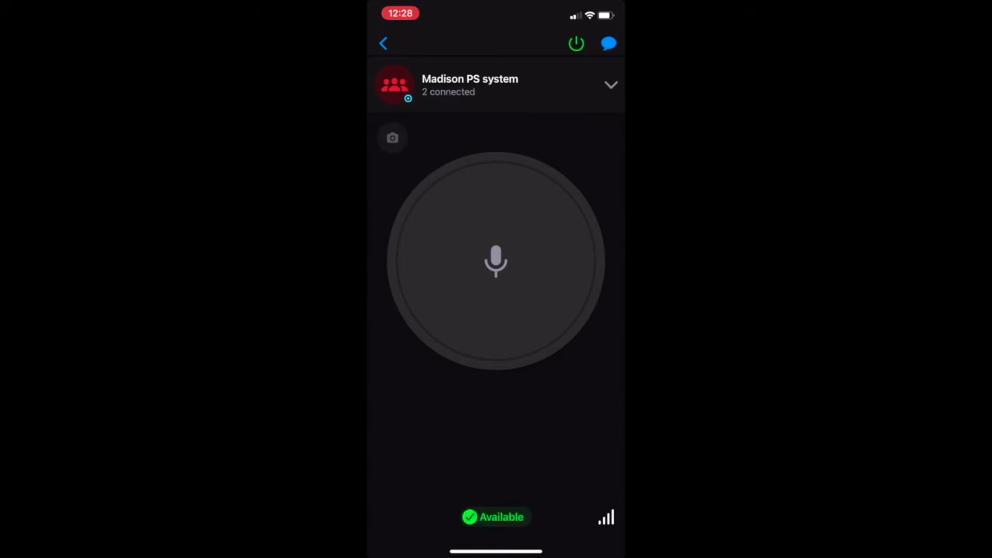
- Disconnect from and reconnect to the Madison PS system channel, and raise the phone's volume for the incoming audio
{"action": "left_click", "coordinate": [576, 44]}
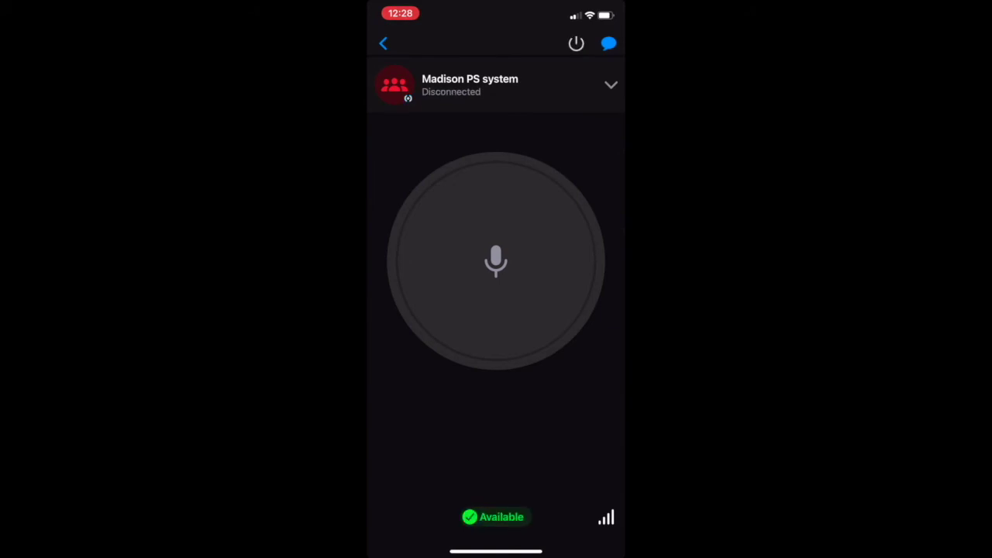
{"action": "left_click", "coordinate": [576, 43]}
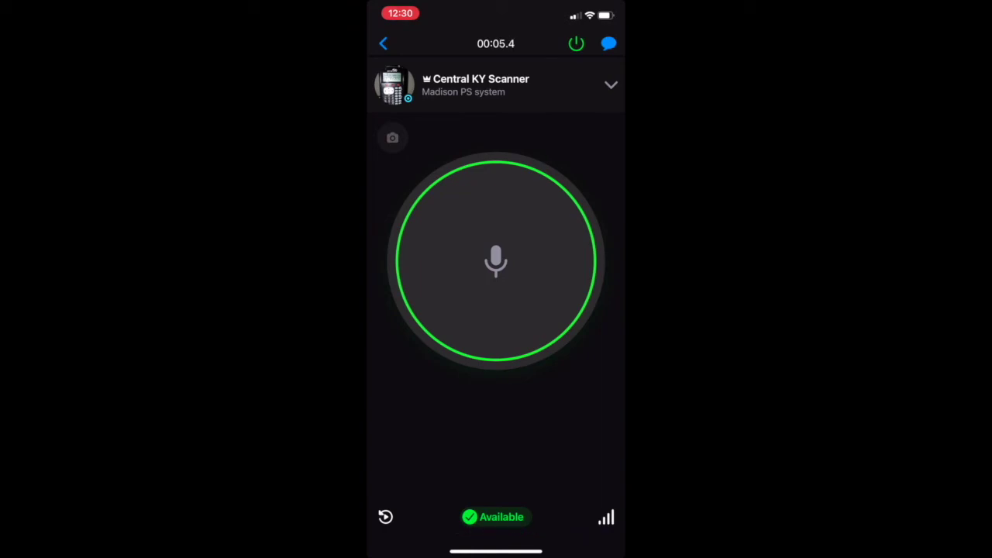
{"action": "key", "text": "XF86AudioRaiseVolume"}
{"action": "key", "text": "XF86AudioRaiseVolume"}
{"action": "scroll", "coordinate": [496, 310], "scroll_direction": "down", "scroll_amount": 2}
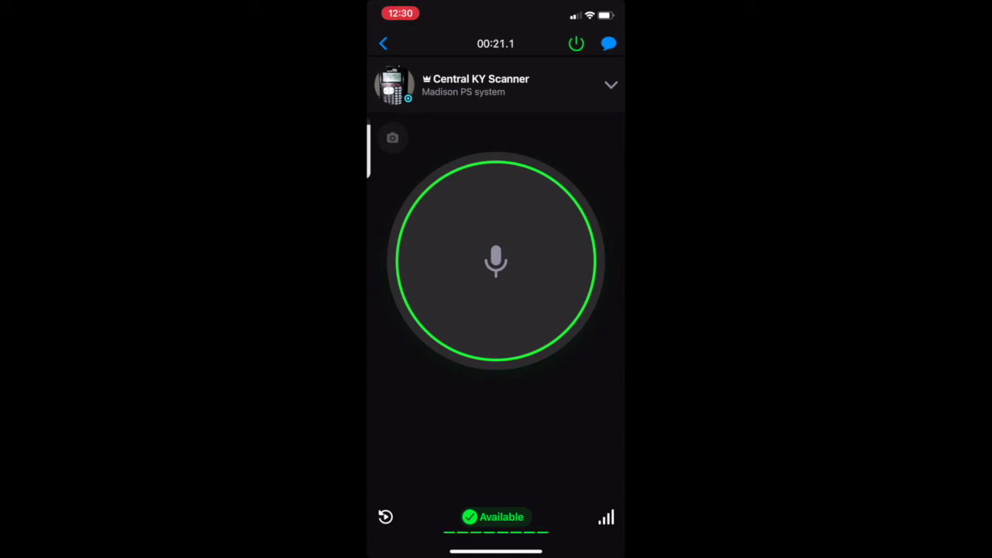